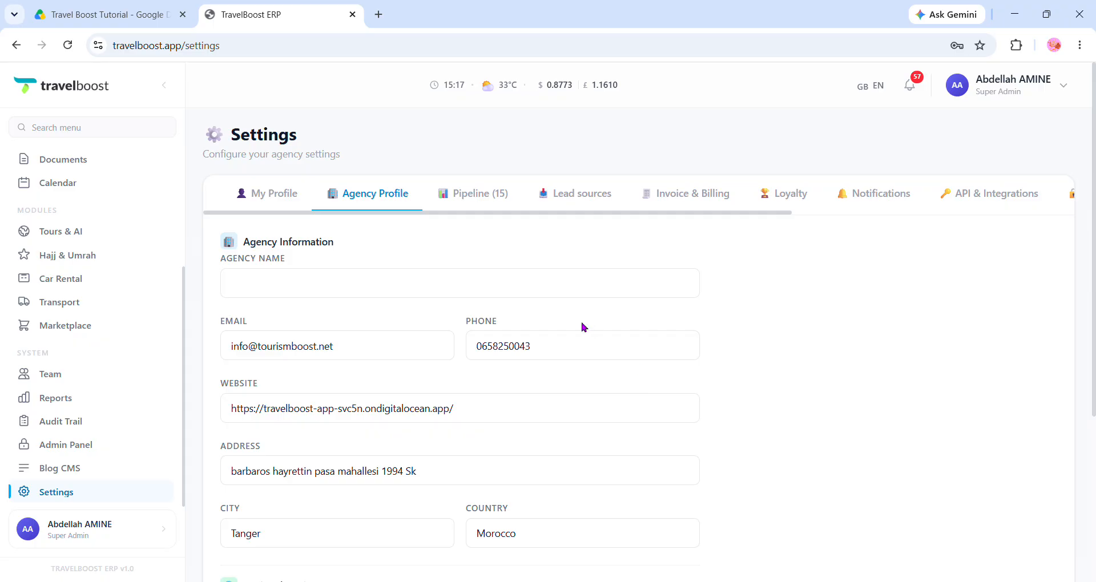
Step: Survey the agency settings sections one by one, from My Profile and Agency Profile through Demo data and Usage & Plan
triple_click(301, 145)
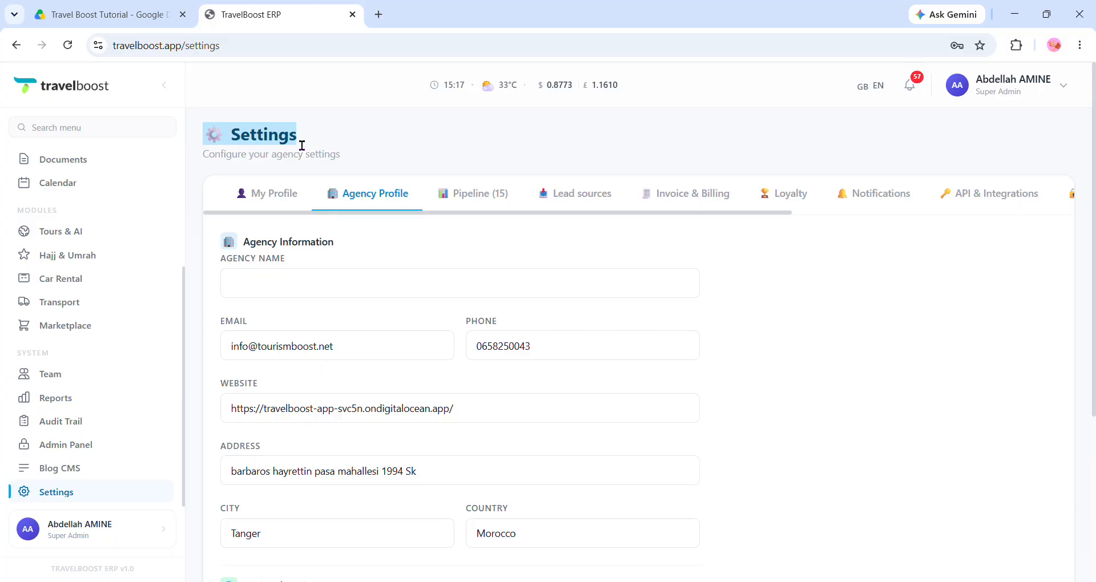
click(269, 204)
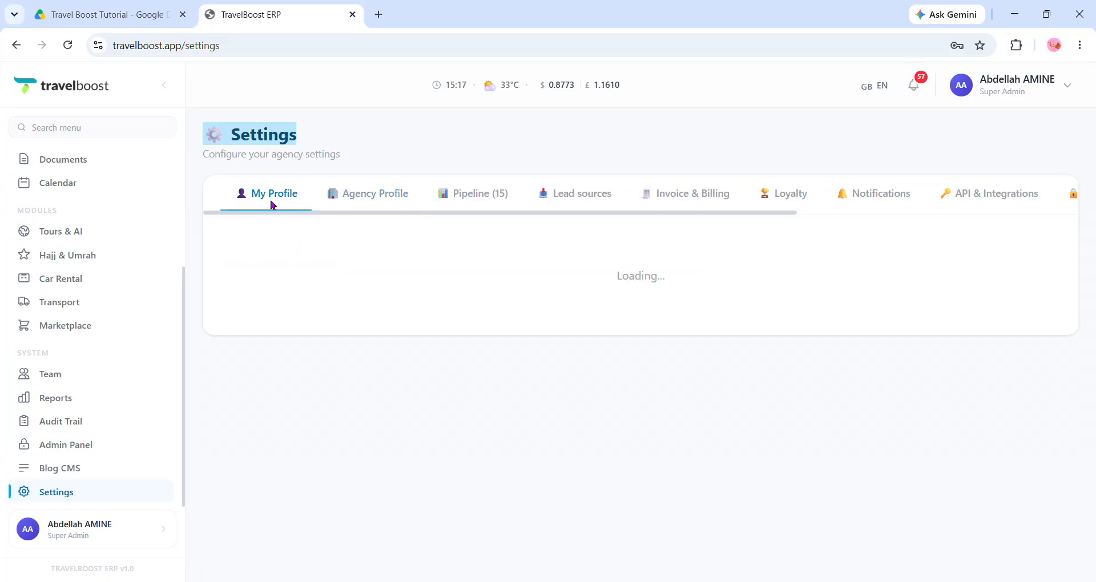
click(361, 206)
click(464, 199)
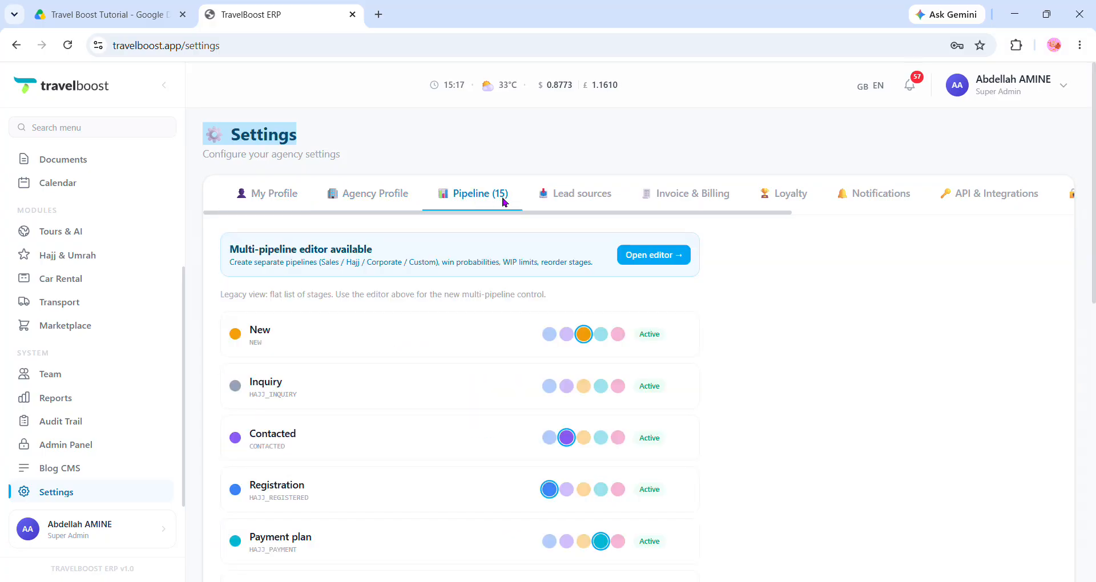
click(568, 201)
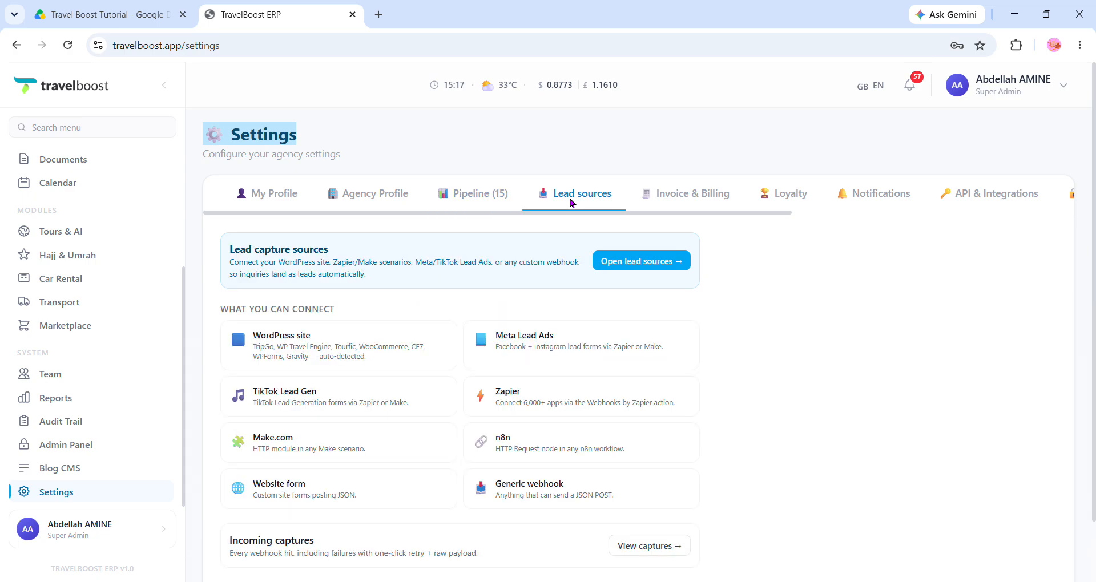
click(686, 204)
click(797, 194)
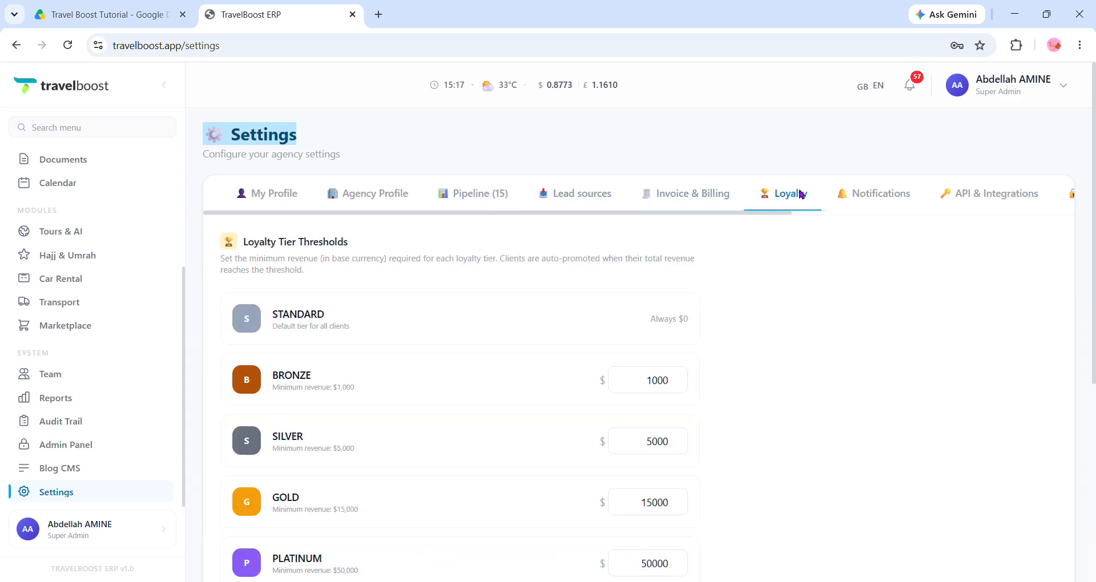
click(900, 206)
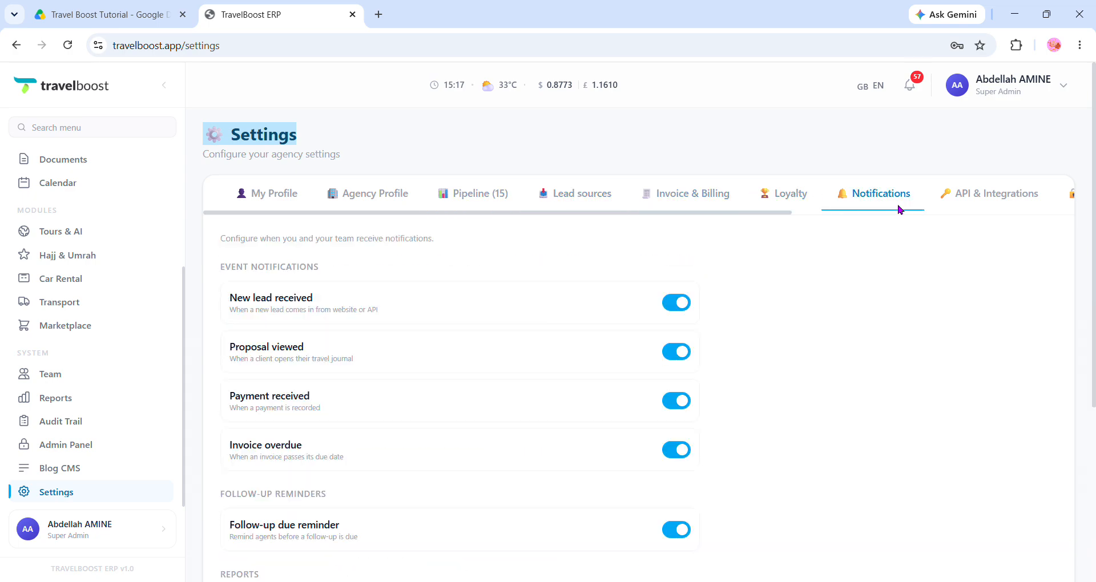
click(983, 206)
click(824, 196)
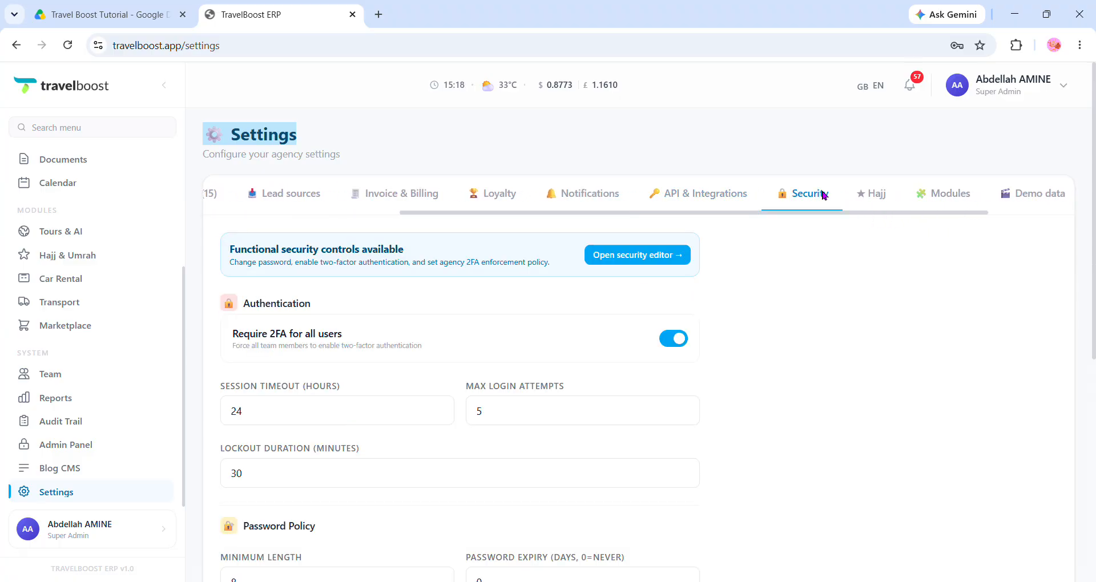
click(866, 200)
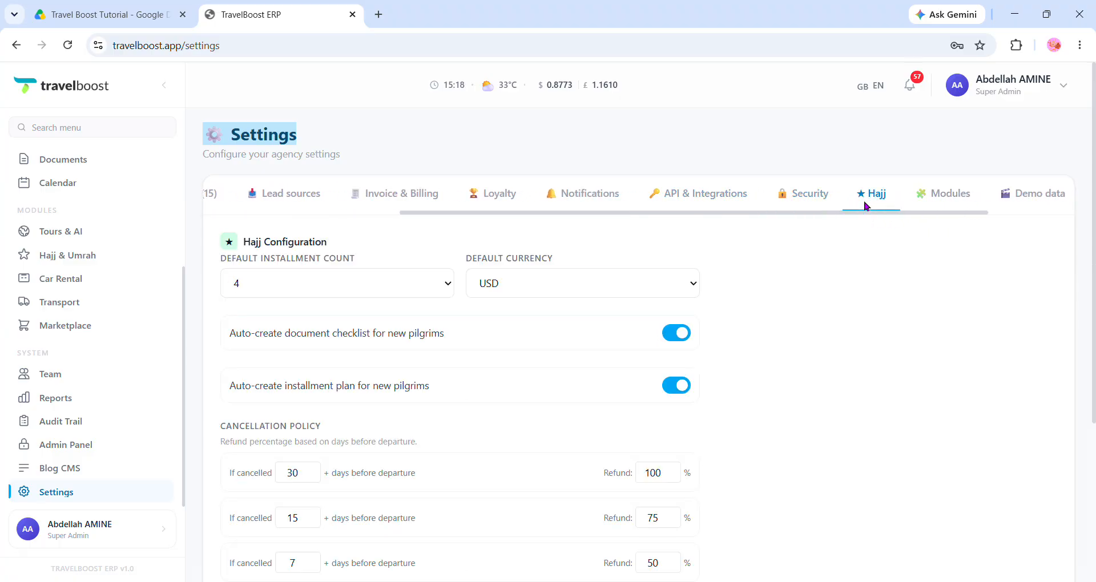
click(940, 201)
click(1049, 204)
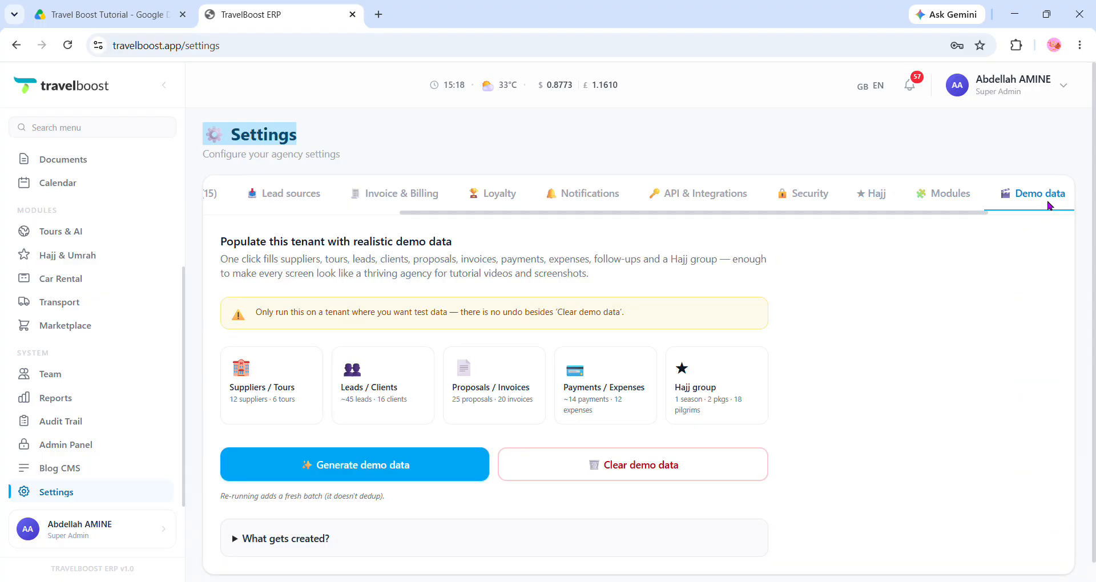
click(999, 203)
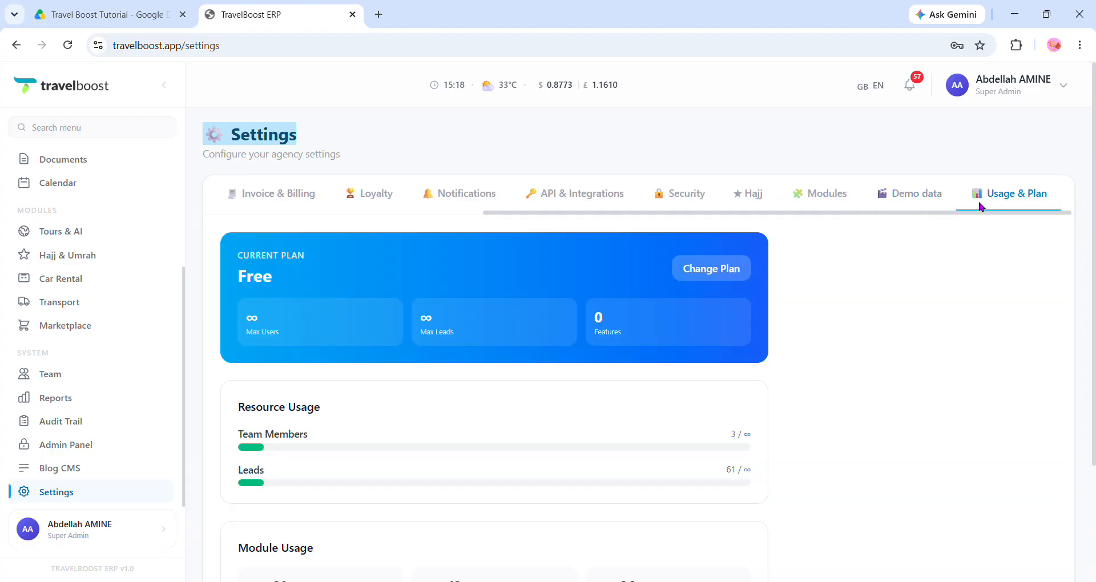
click(785, 196)
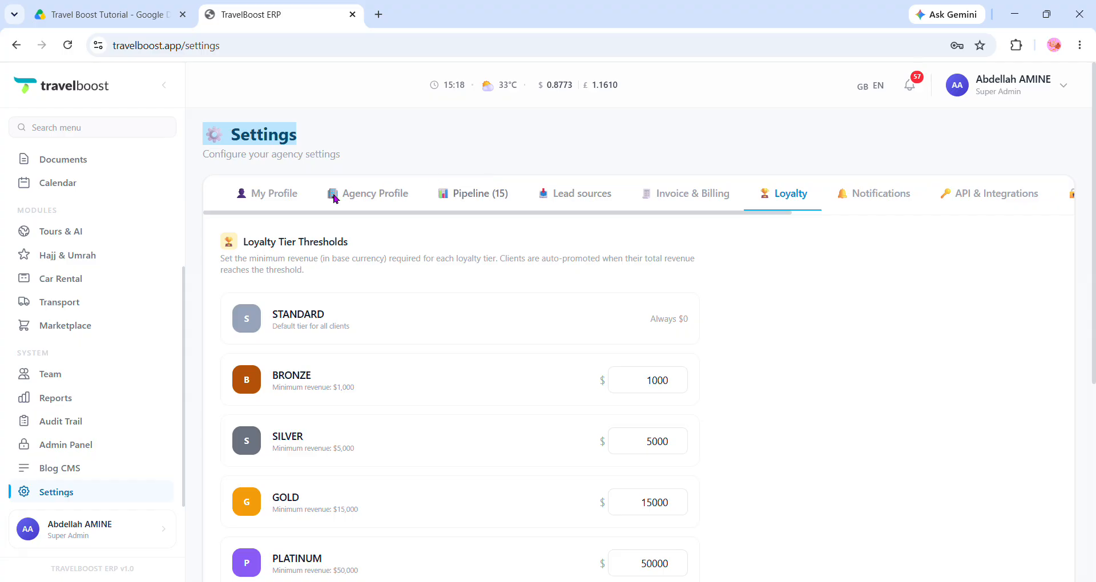
Step: Review the personal profile fields and the Agency Profile's contact details, regional settings and public booking page option
click(260, 195)
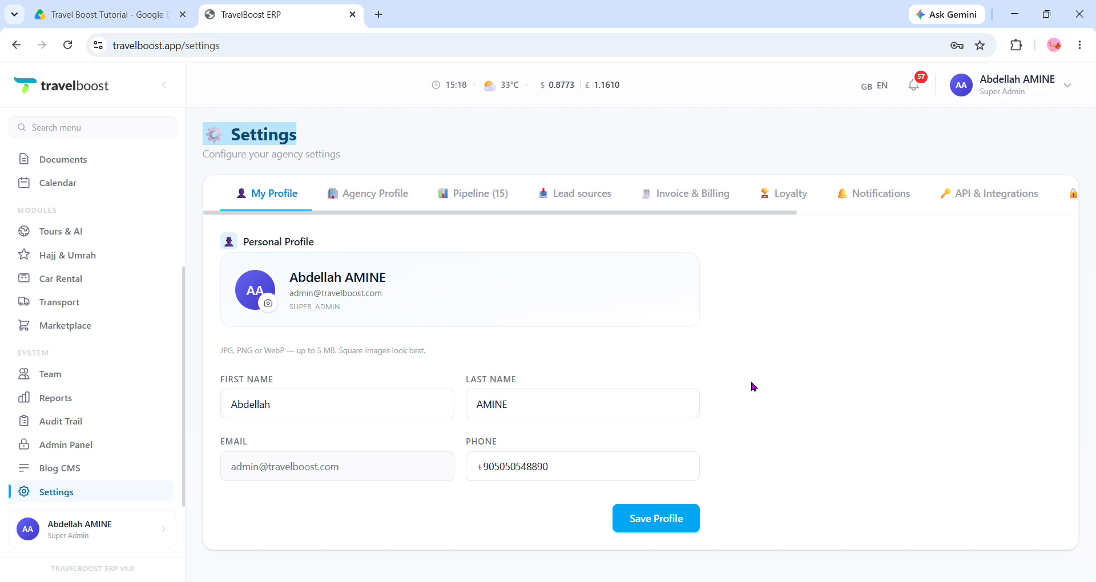
click(402, 200)
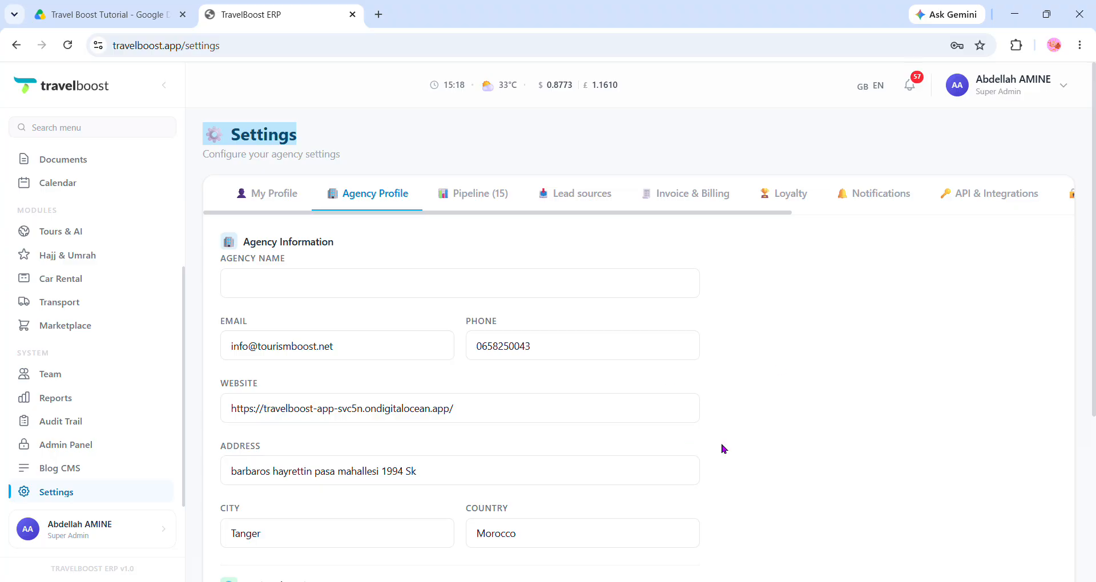
click(351, 297)
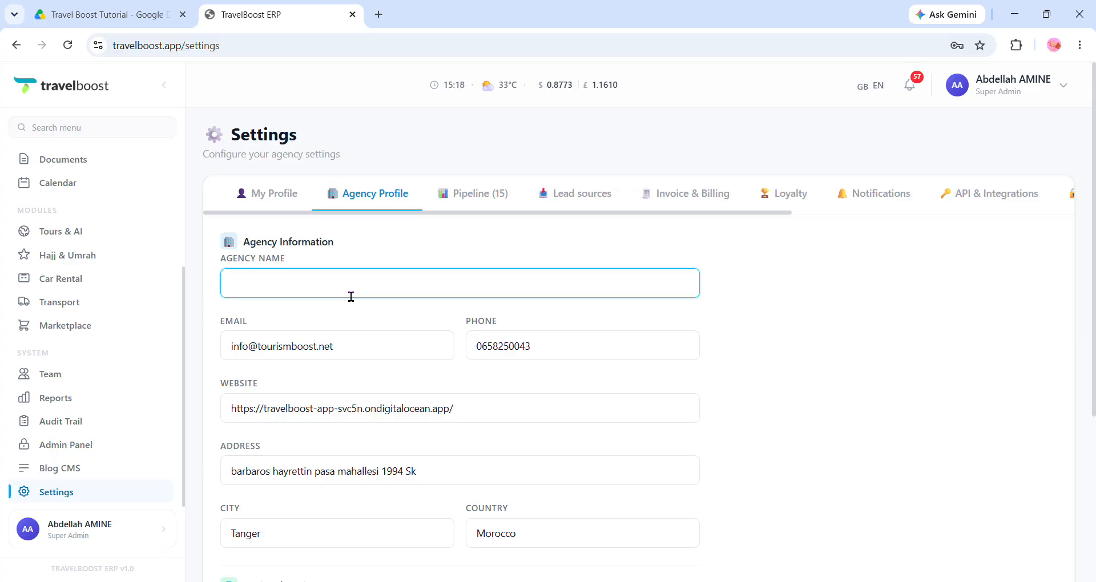
scroll(421, 259, down, 2)
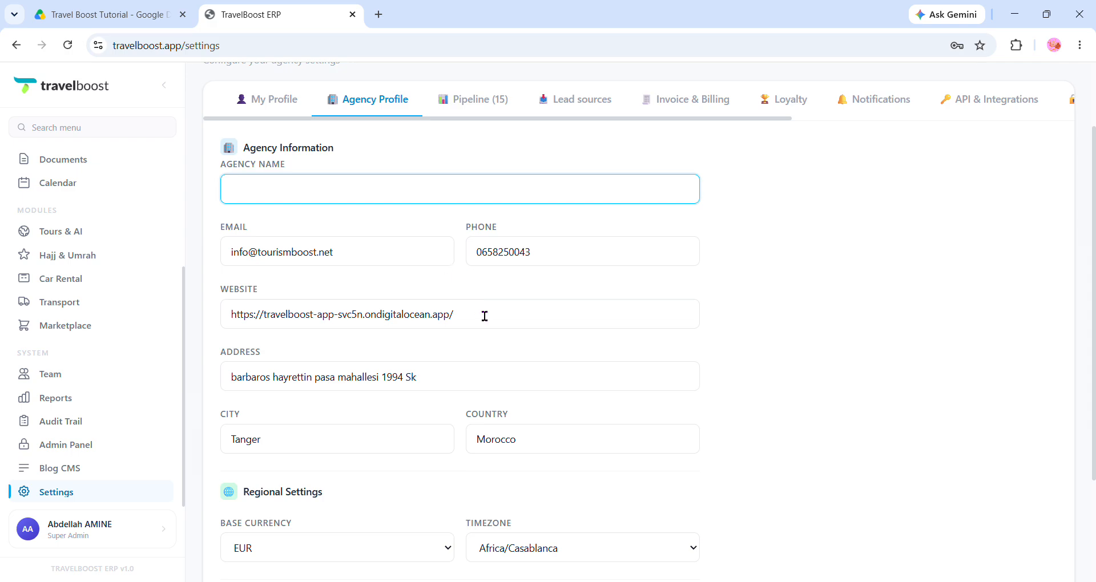
scroll(519, 335, down, 1)
scroll(518, 335, down, 1)
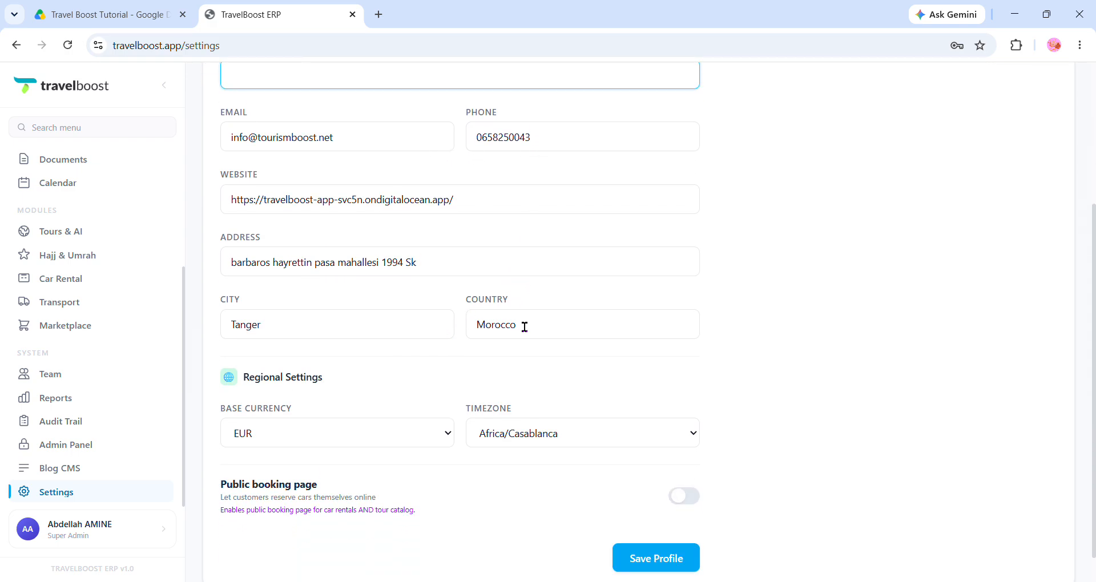
scroll(406, 347, down, 1)
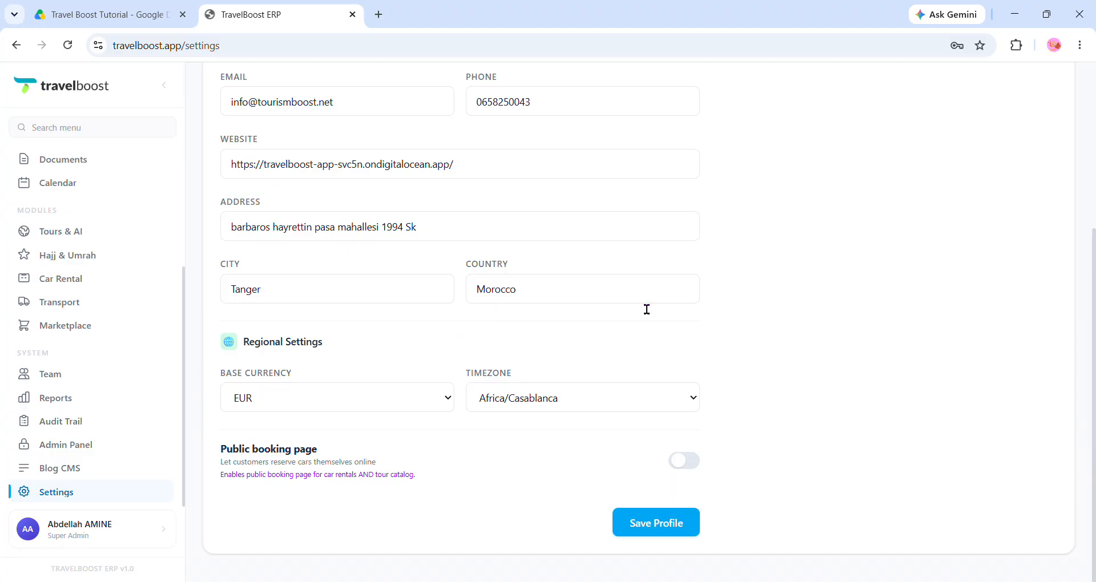
scroll(646, 309, up, 1)
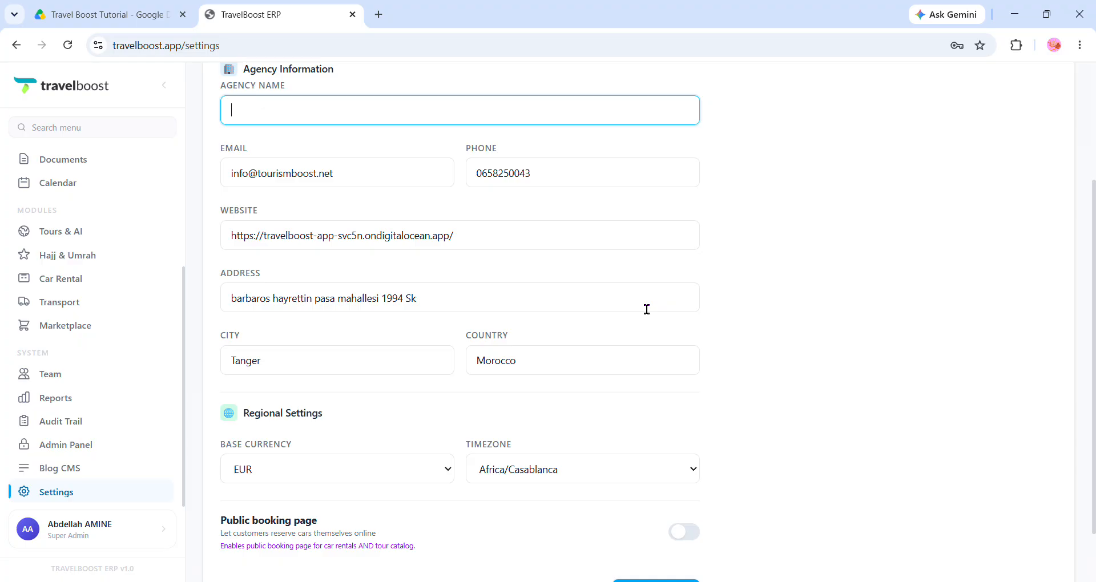
scroll(646, 309, up, 3)
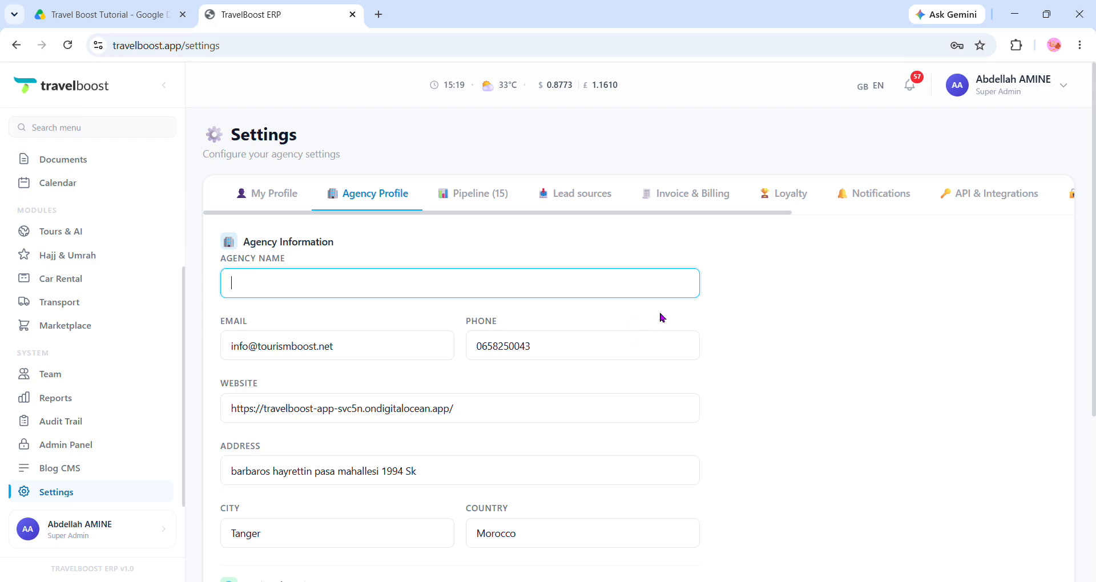
Step: Review the Pipeline settings and the full list of legacy stages with their colours
click(473, 201)
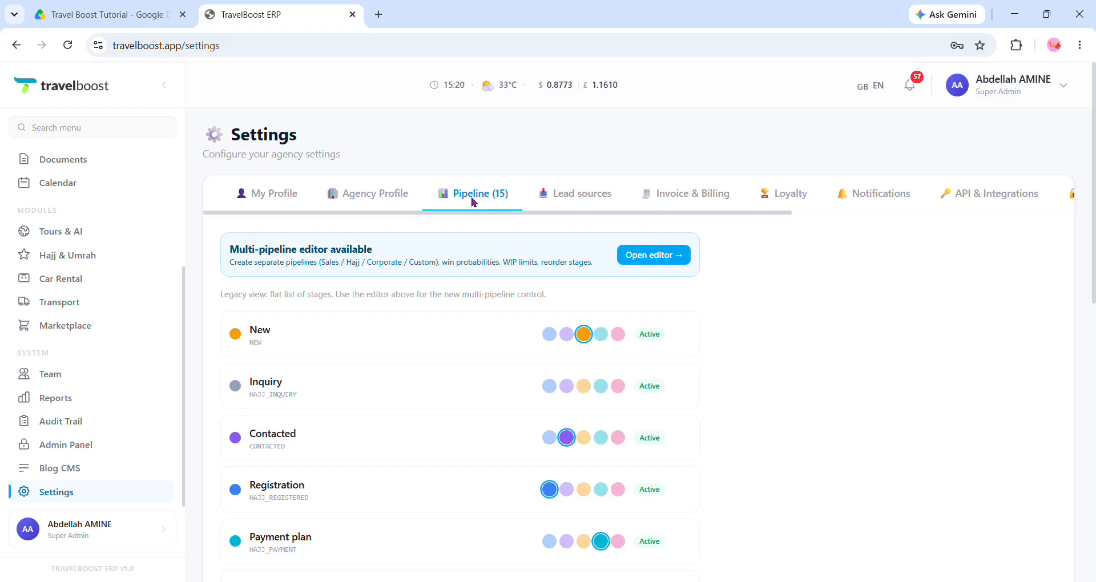
scroll(754, 305, down, 1)
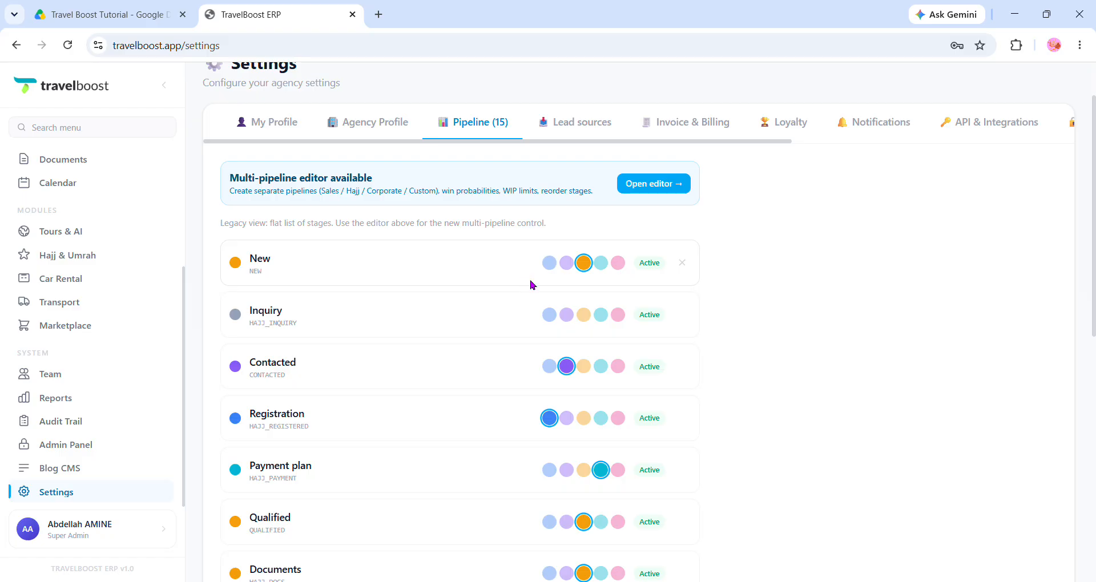
scroll(579, 341, down, 9)
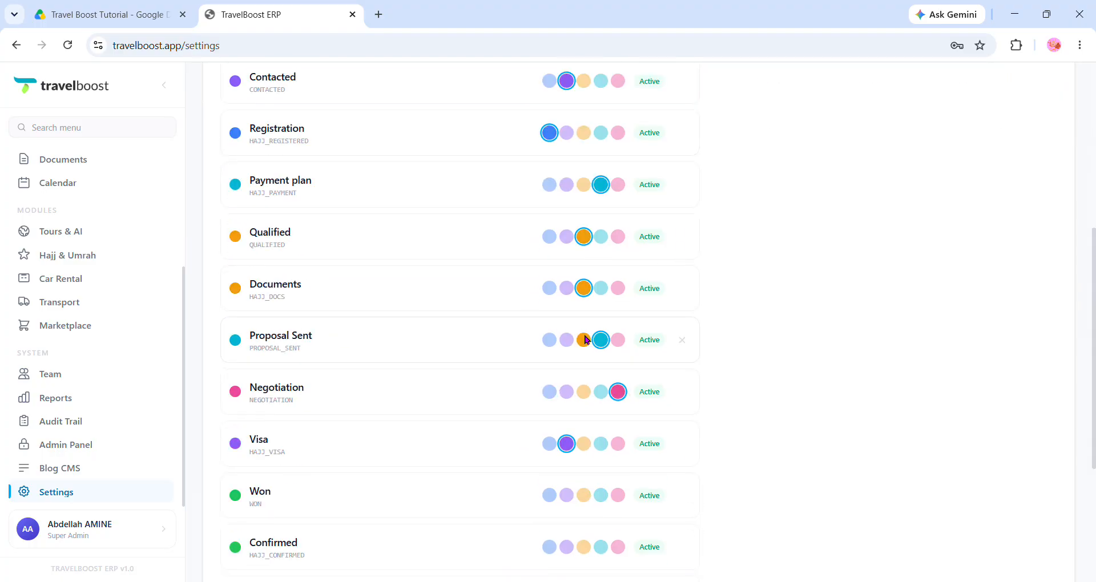
scroll(585, 334, up, 4)
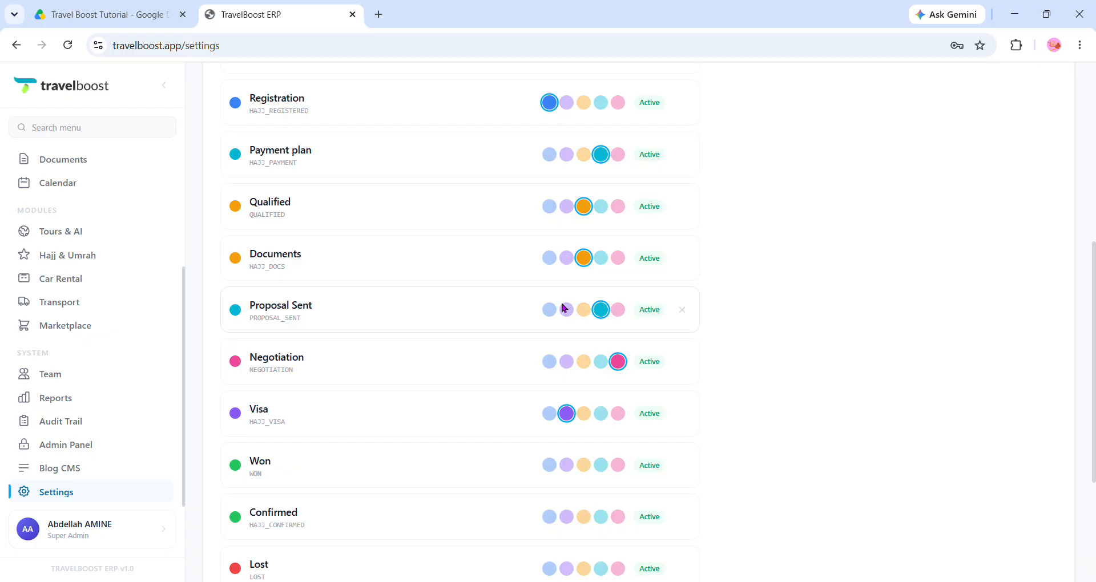
scroll(562, 308, up, 6)
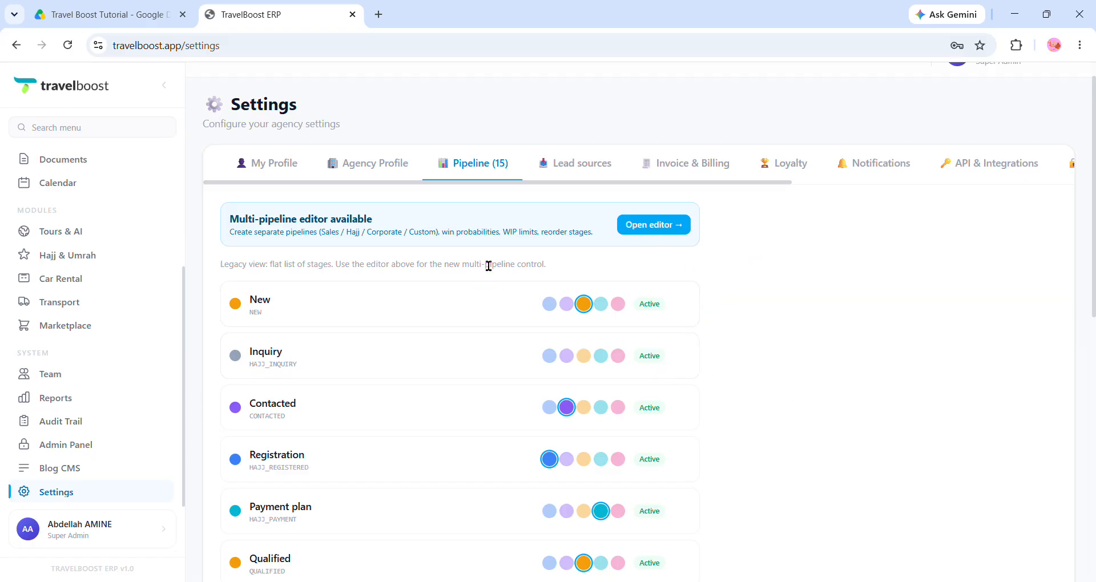
Step: Open the multi-pipeline editor and view the new pipeline form's name and template options without creating one
click(676, 231)
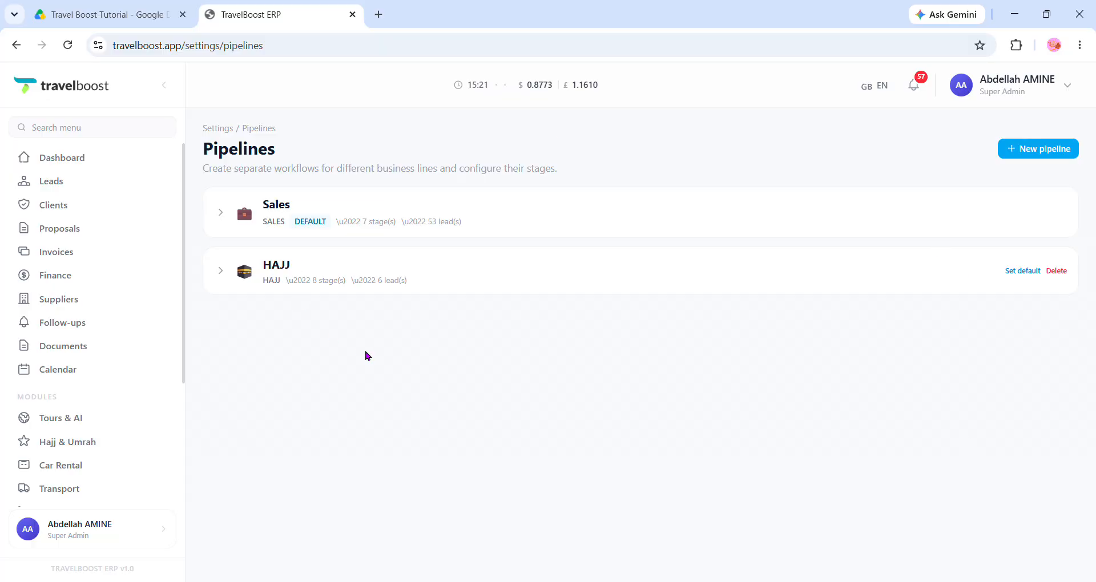
click(1035, 159)
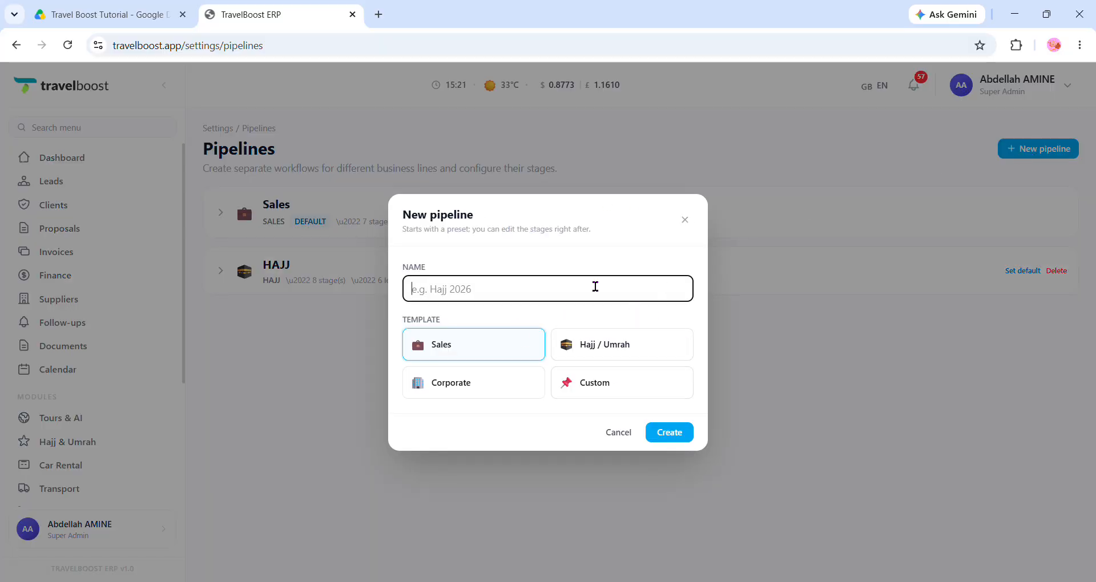
double_click(463, 274)
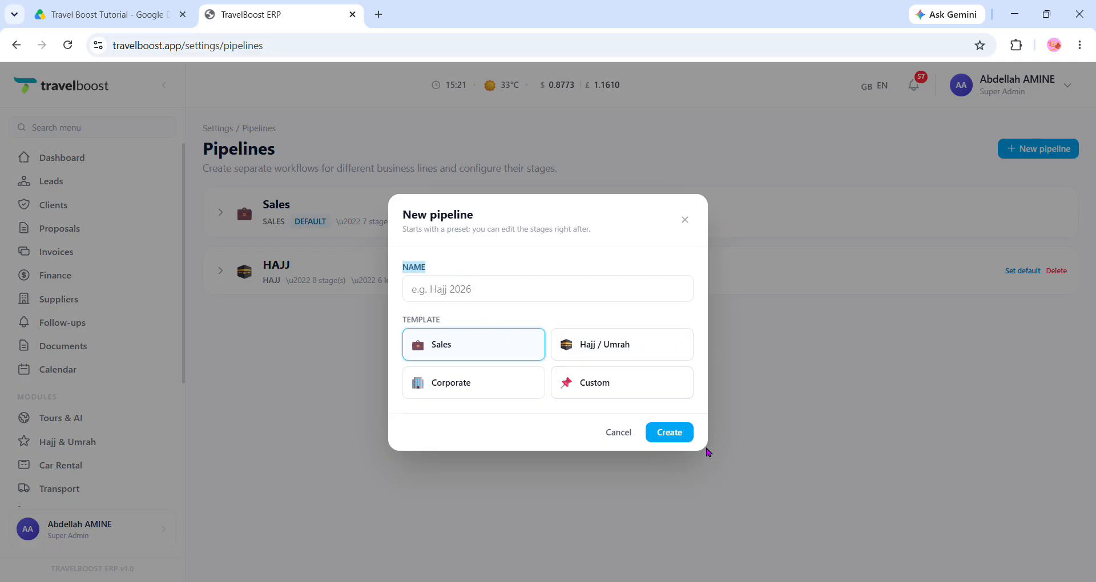
click(684, 221)
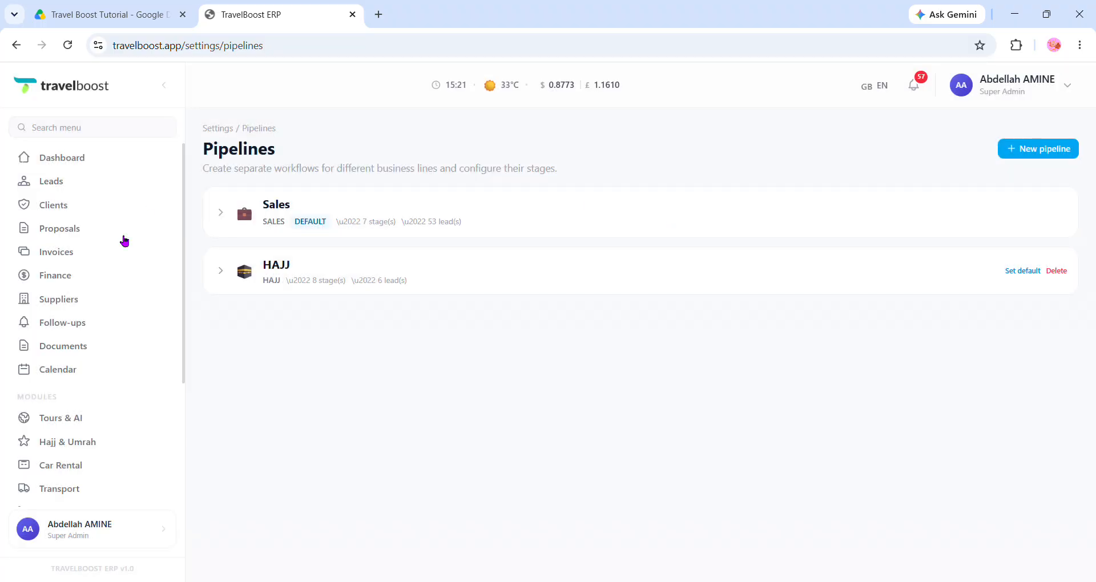
Step: Return to the agency settings and review the lead sources that can be connected
scroll(91, 485, down, 3)
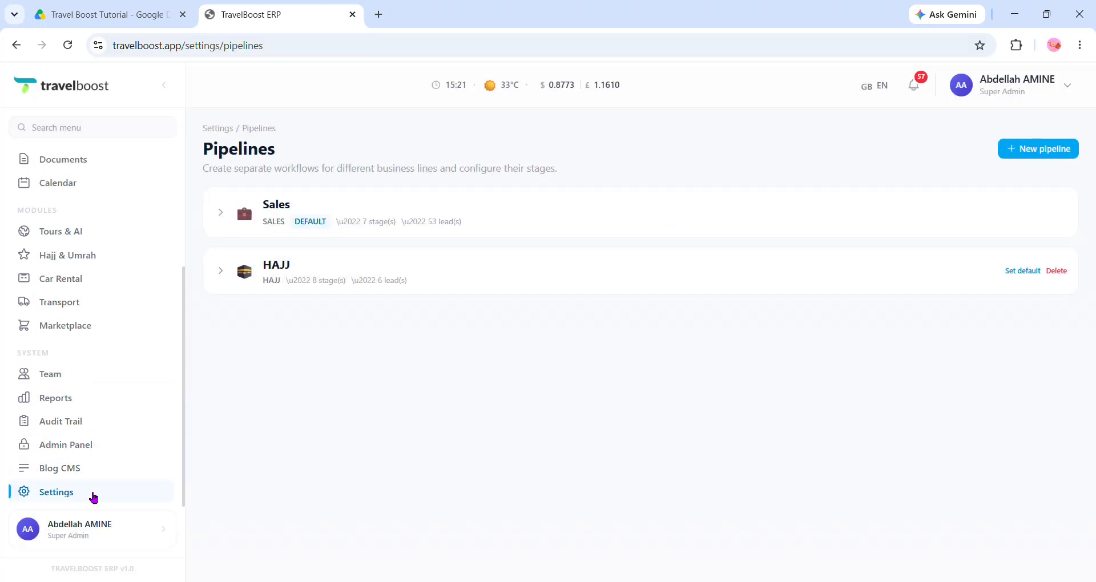
click(91, 494)
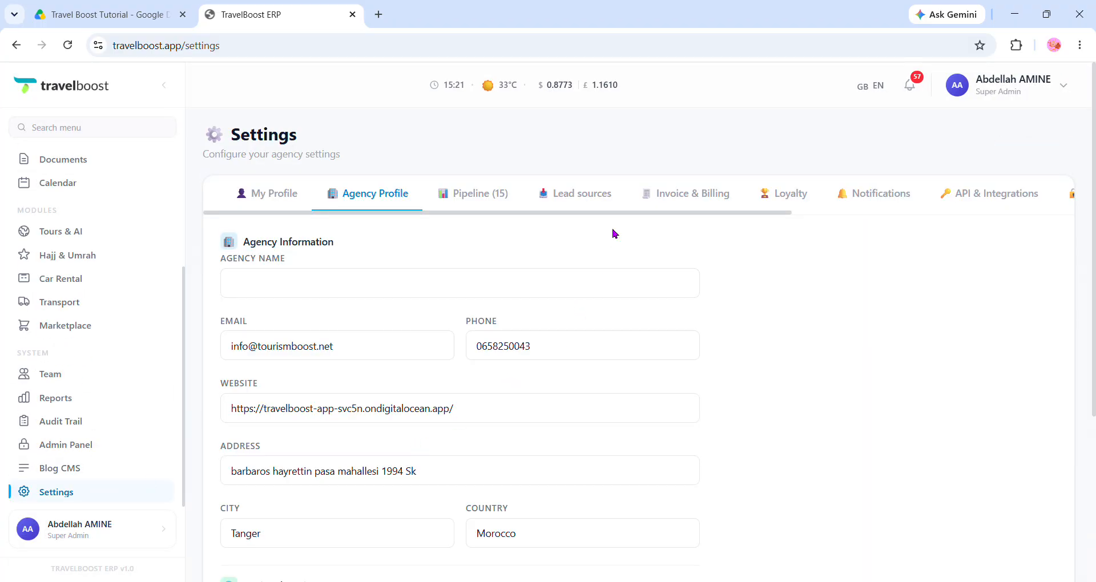
click(609, 195)
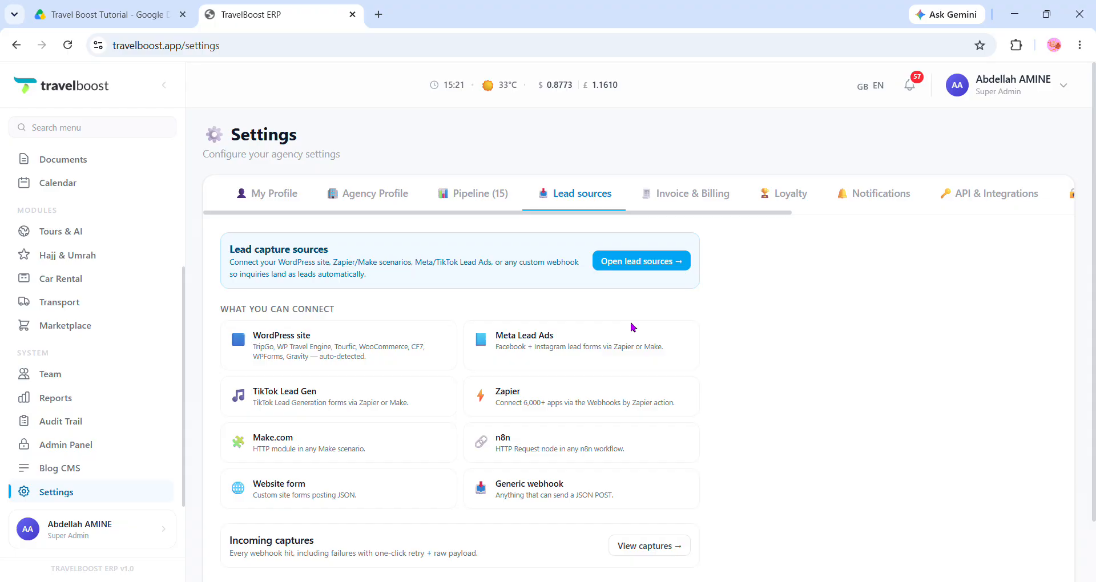
scroll(423, 376, down, 2)
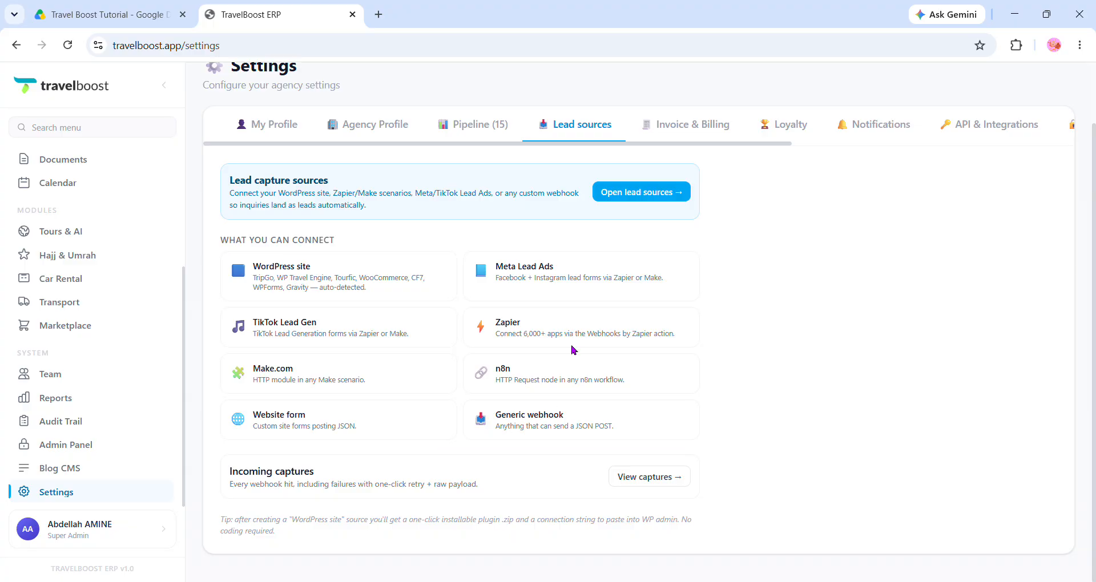
Step: View the incoming lead captures log and go from it to the Leads board
click(671, 481)
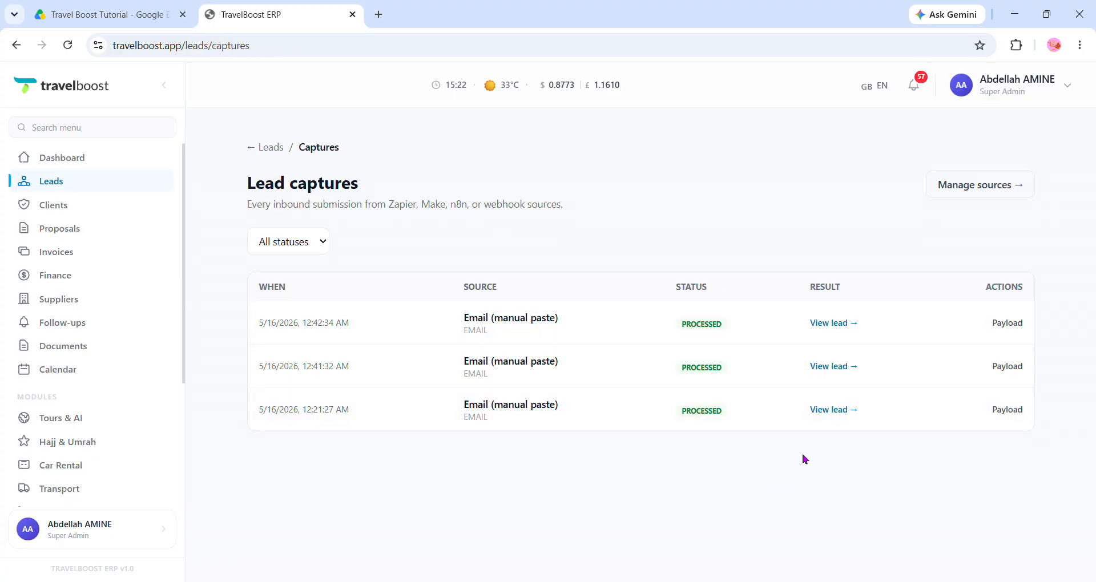
click(266, 148)
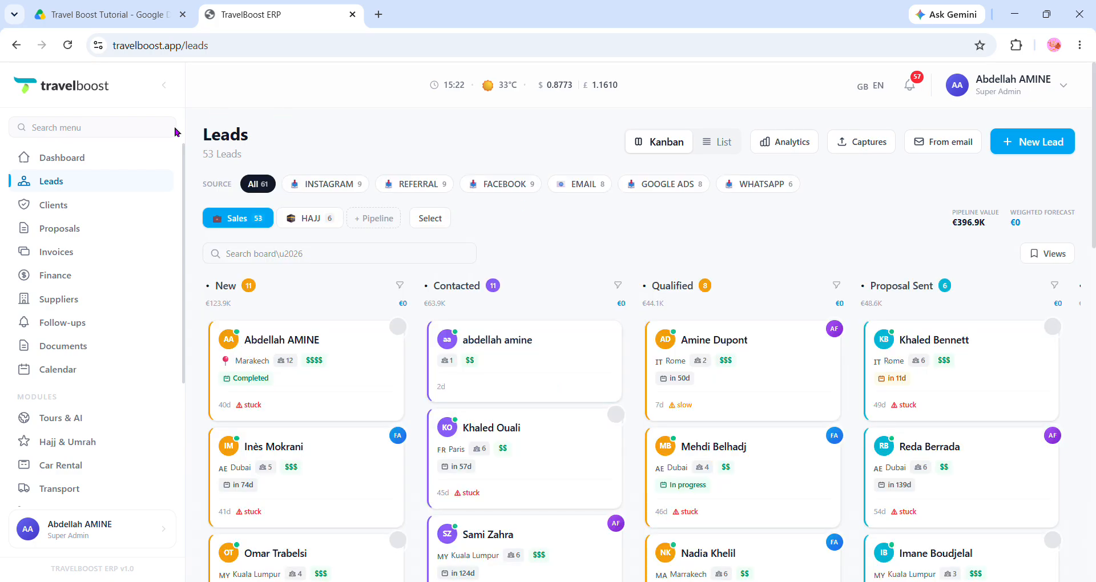
scroll(117, 323, down, 4)
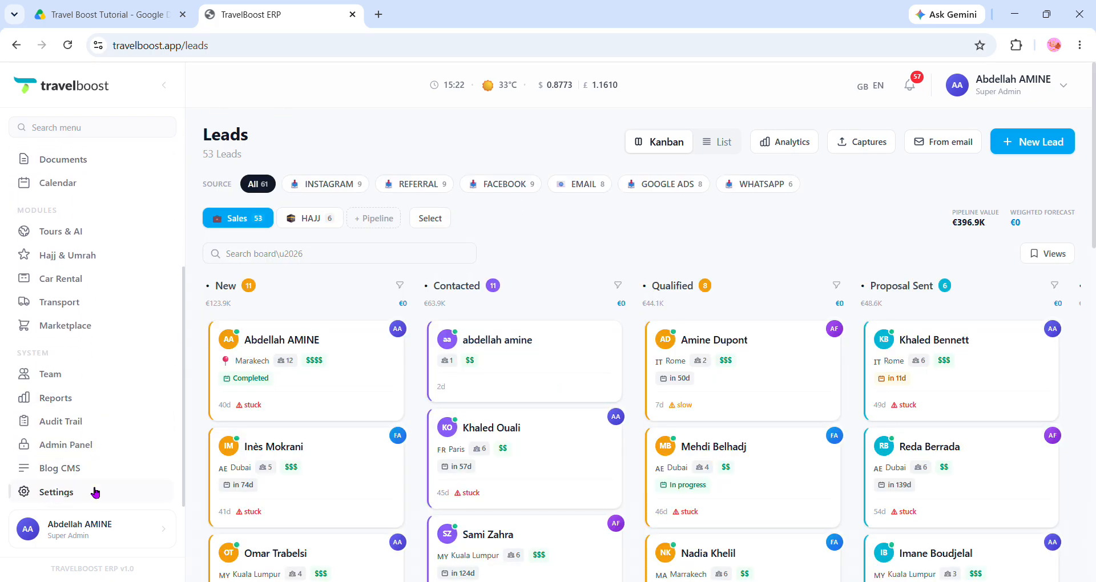
Step: Reopen the agency's lead source settings from the Leads board and view the list of connected sources
click(95, 492)
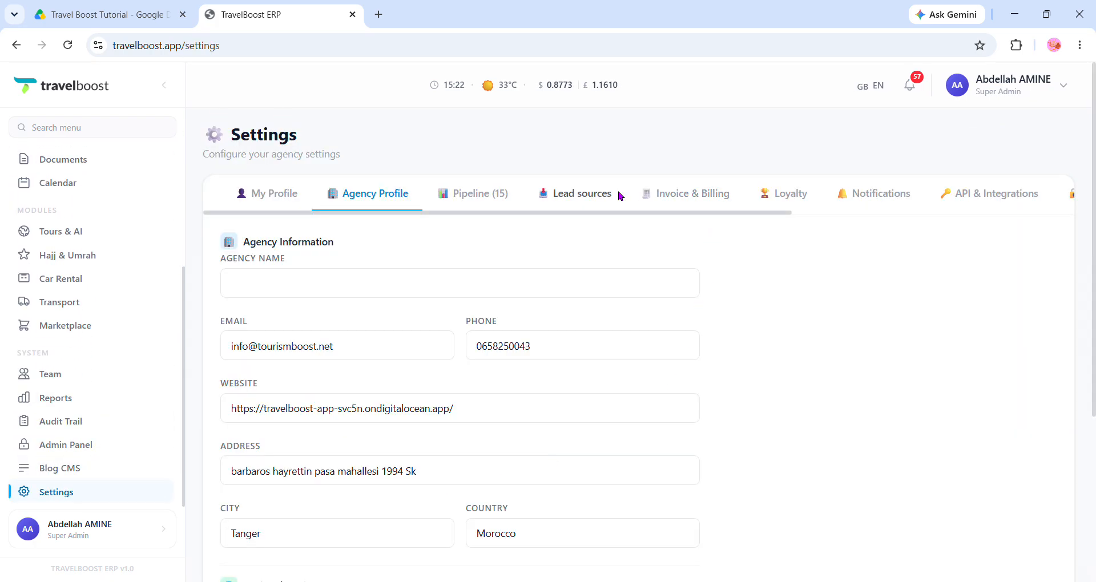
click(619, 195)
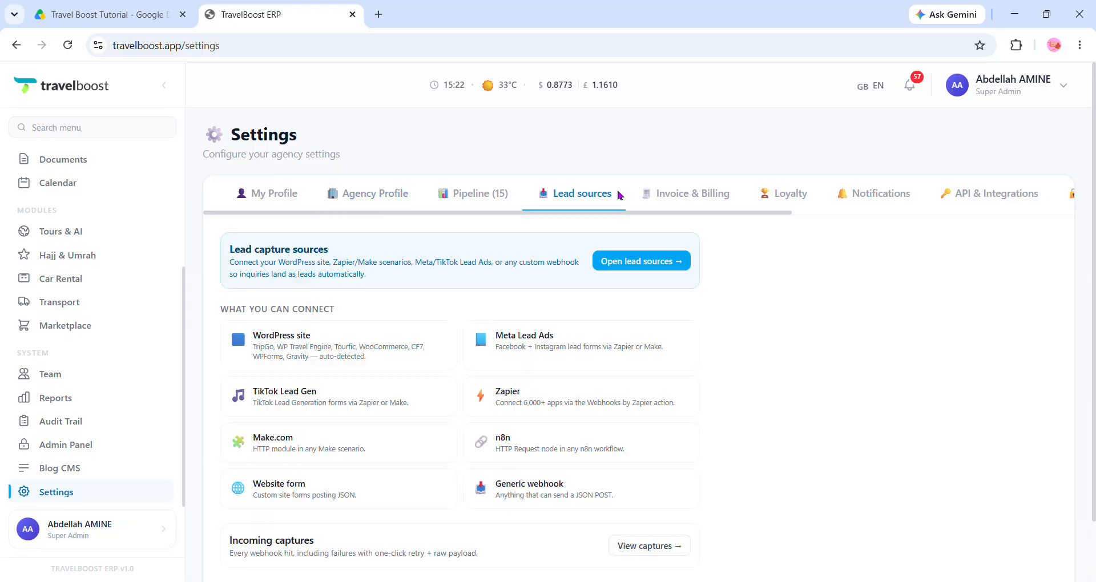
click(655, 270)
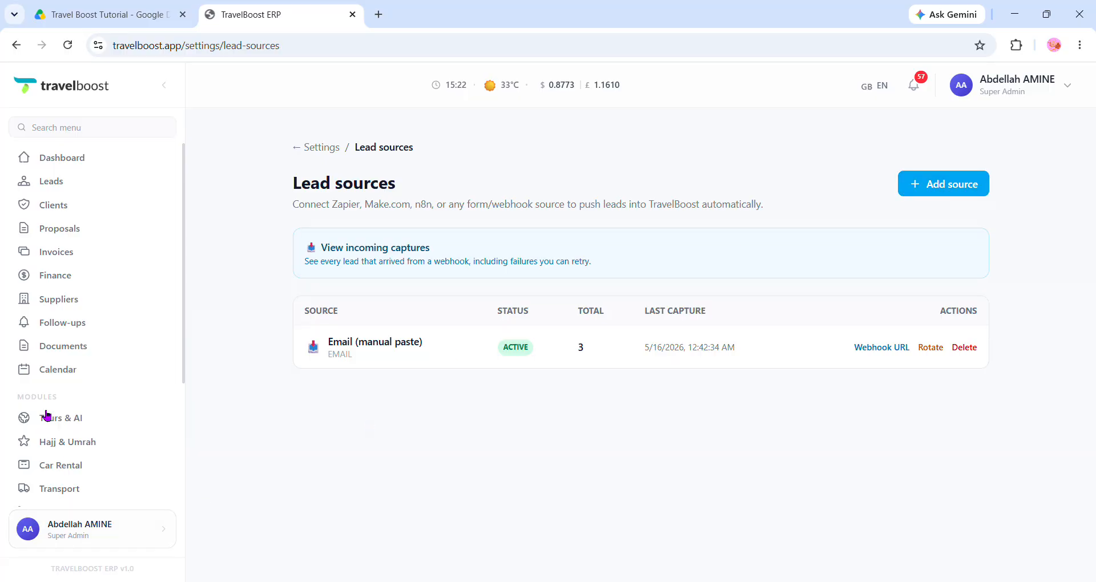
Step: Return to the agency's lead source settings and review the connection options, incoming captures section and WordPress plugin tip
scroll(57, 428, down, 3)
click(97, 490)
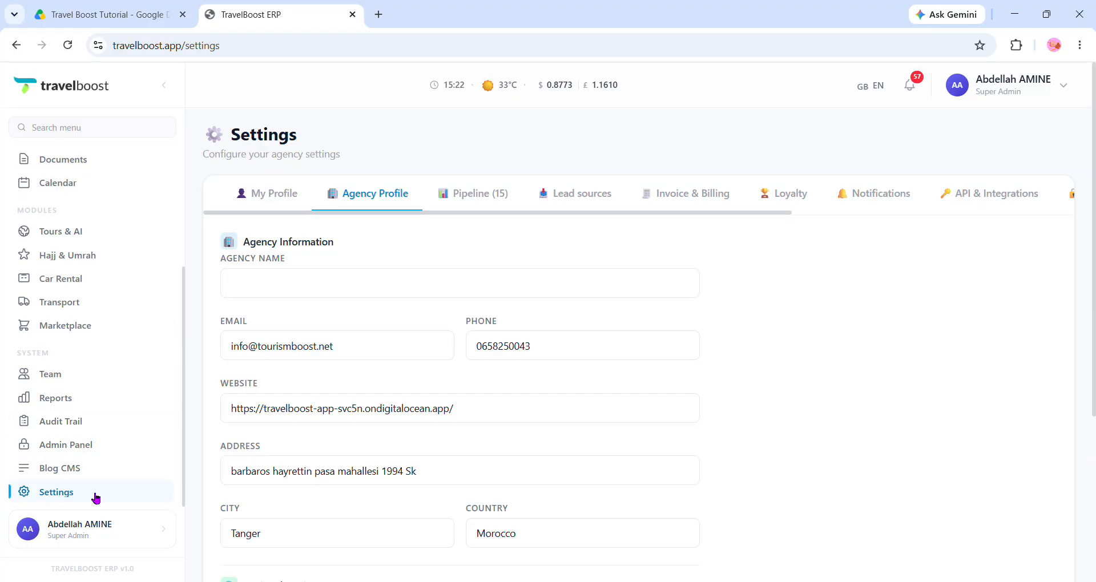
click(598, 203)
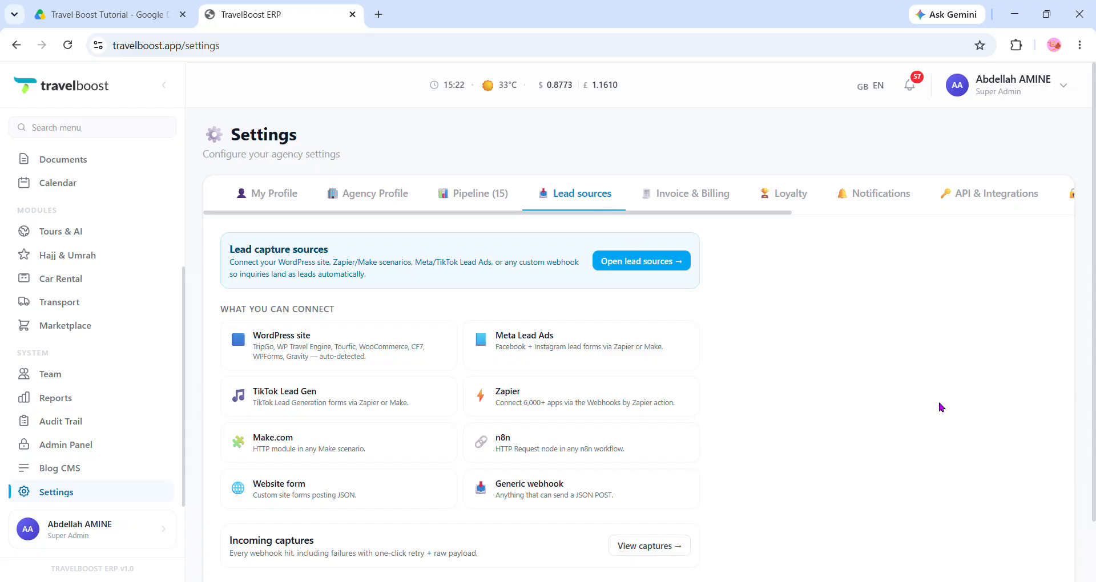
scroll(929, 416, down, 1)
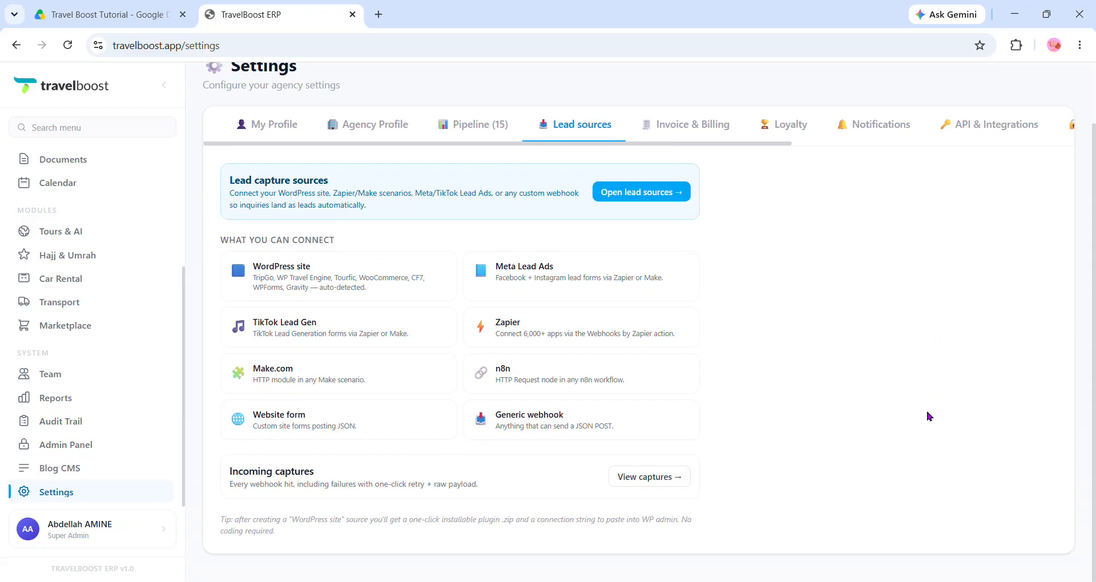
scroll(929, 416, up, 1)
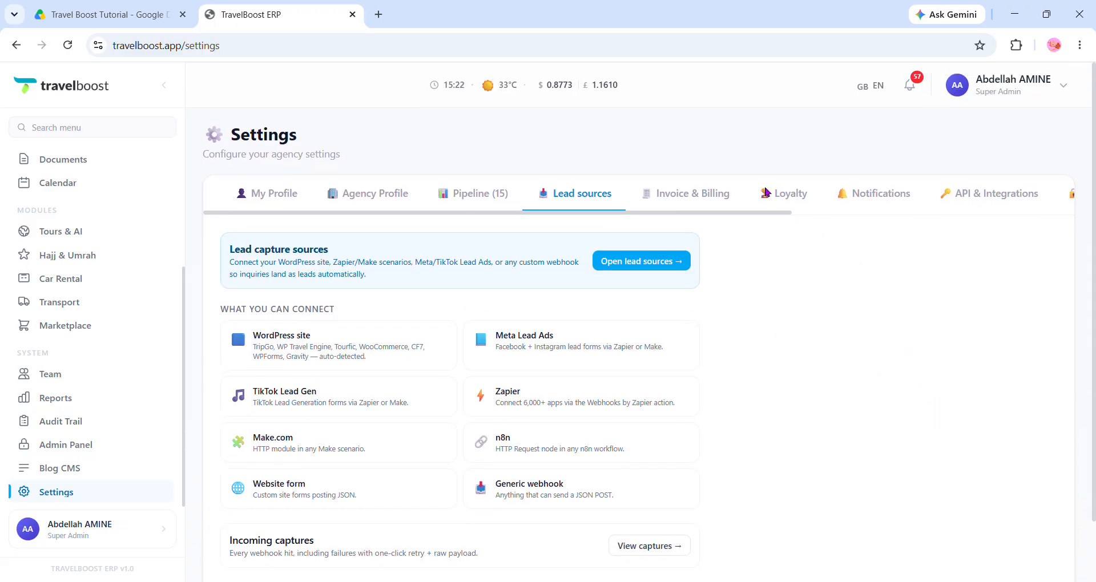
Step: Review the Invoice & Billing settings, covering invoice configuration, default invoice and proposal terms, and the bank detail fields
click(722, 194)
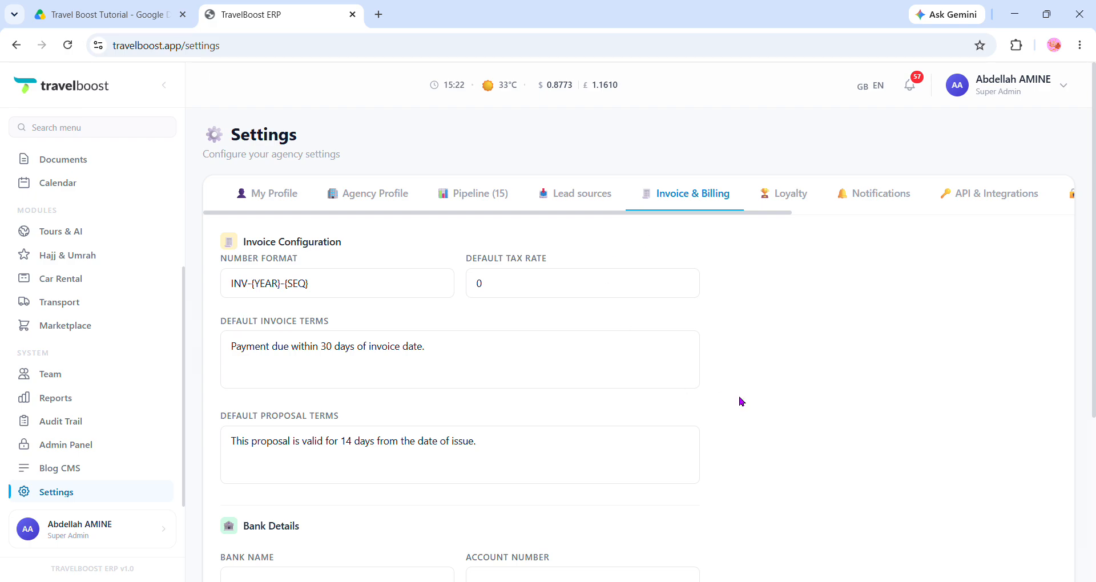
scroll(733, 400, down, 1)
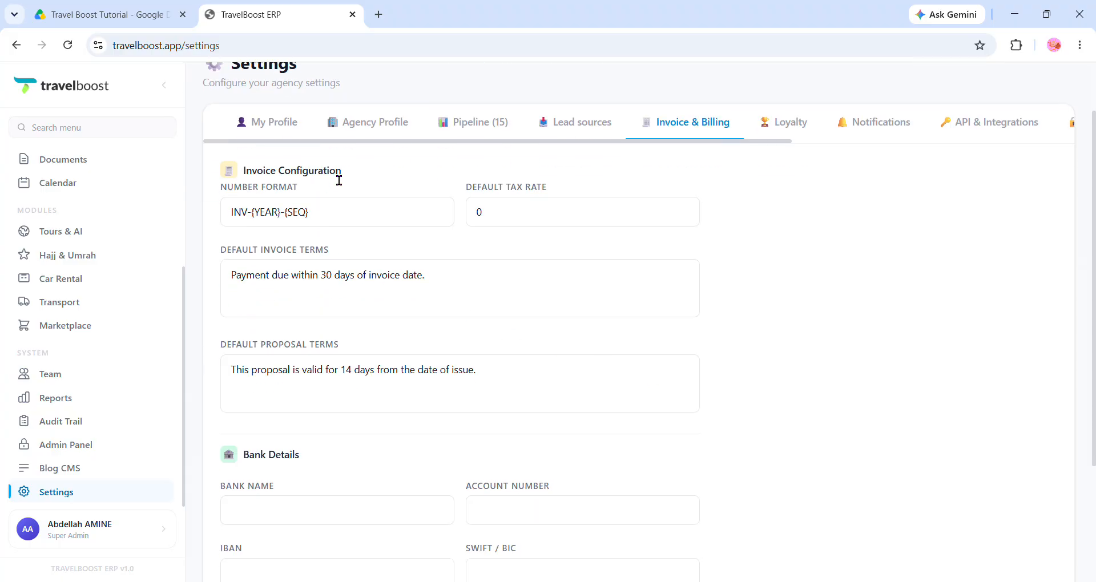
triple_click(339, 178)
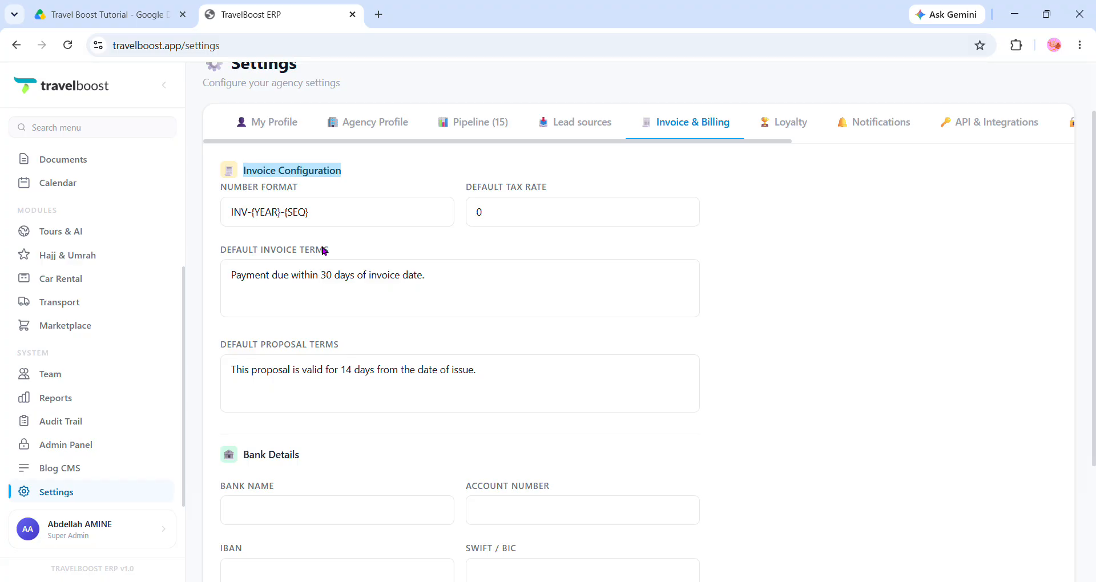
scroll(662, 337, down, 2)
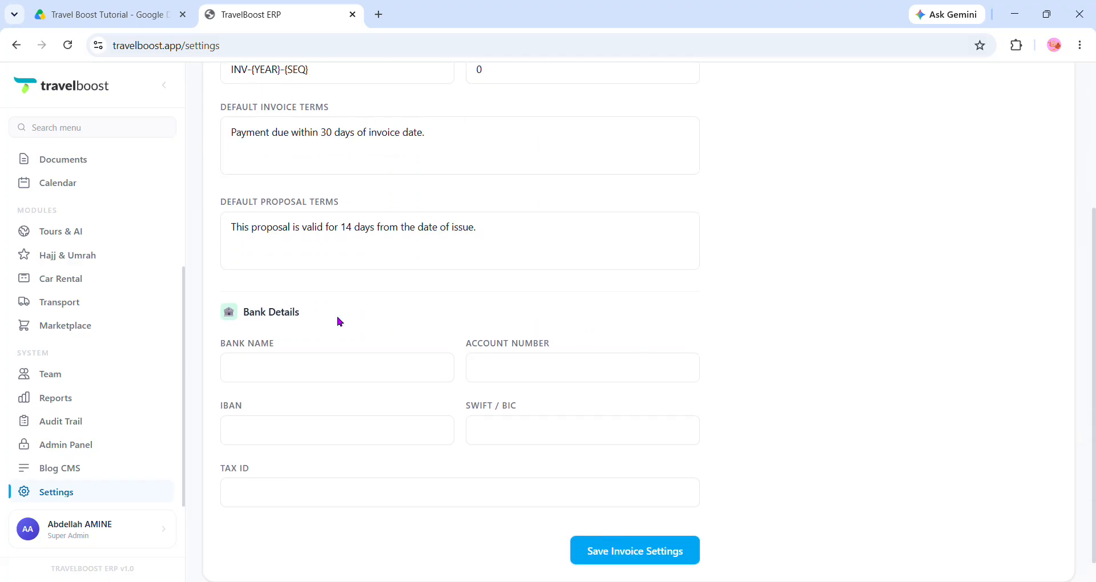
scroll(456, 314, down, 1)
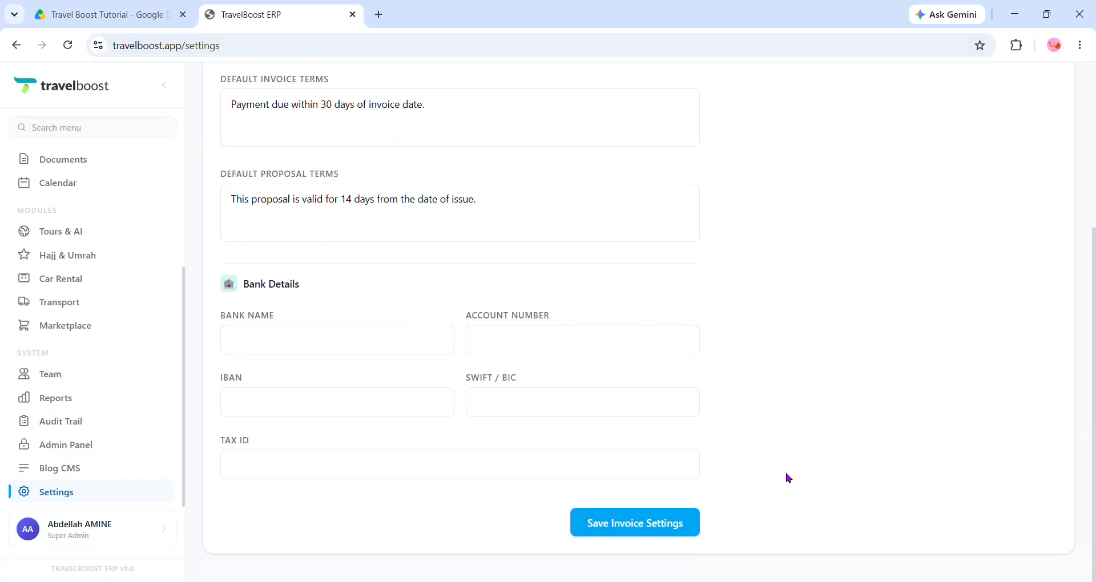
scroll(798, 444, up, 1)
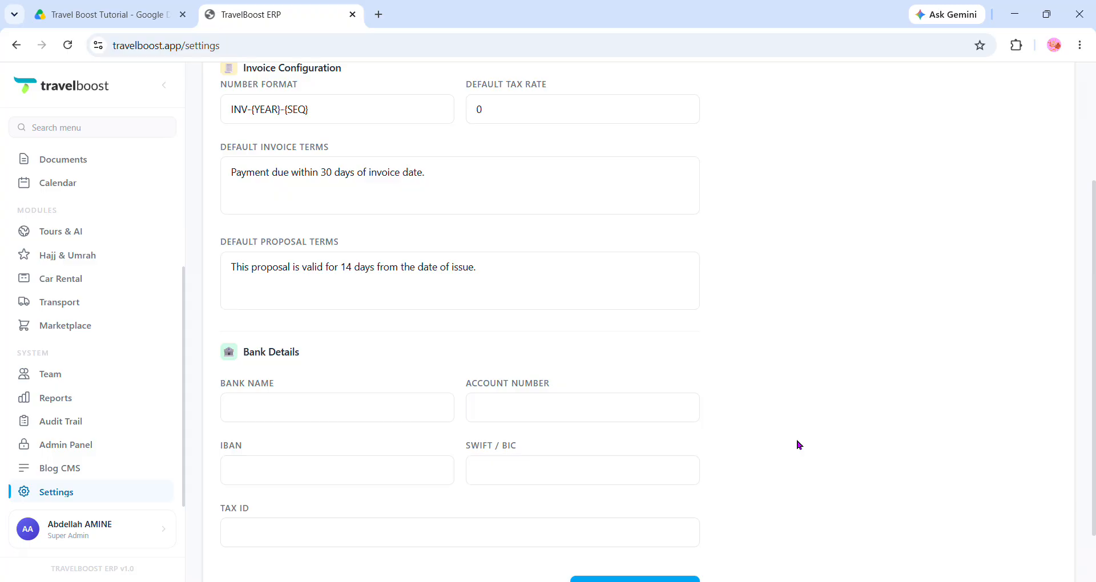
scroll(799, 444, up, 3)
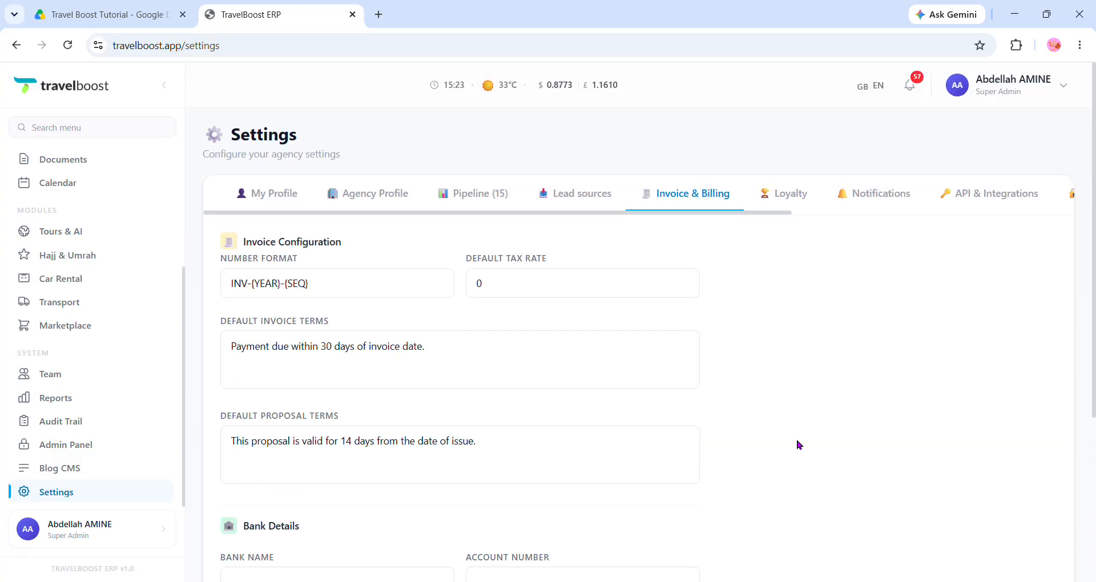
Step: Open the Loyalty settings and examine the minimum revenue thresholds, trying the Bronze tier's amount control
click(793, 197)
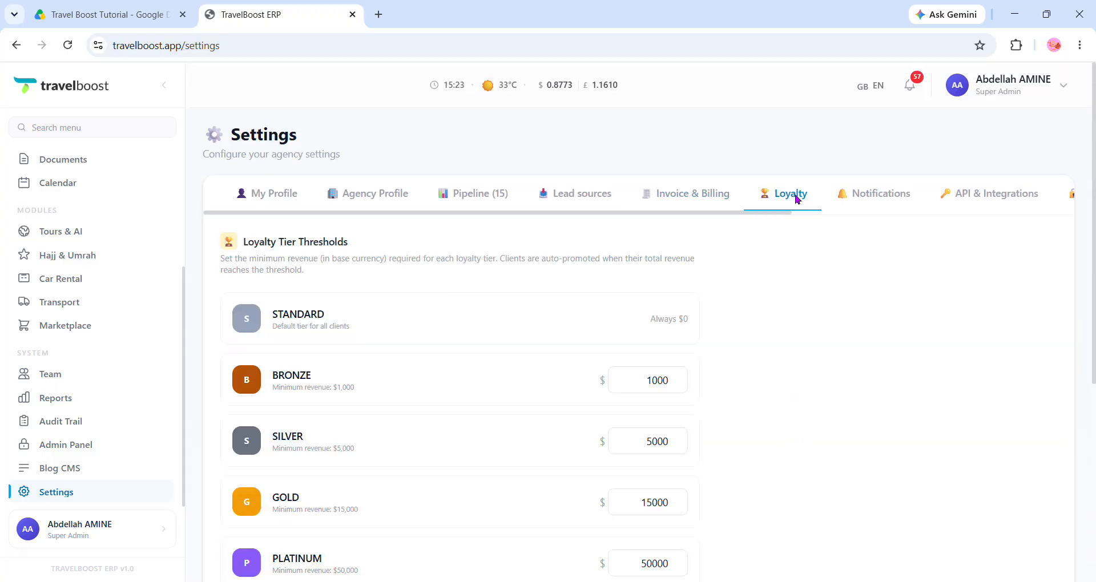
scroll(877, 411, down, 1)
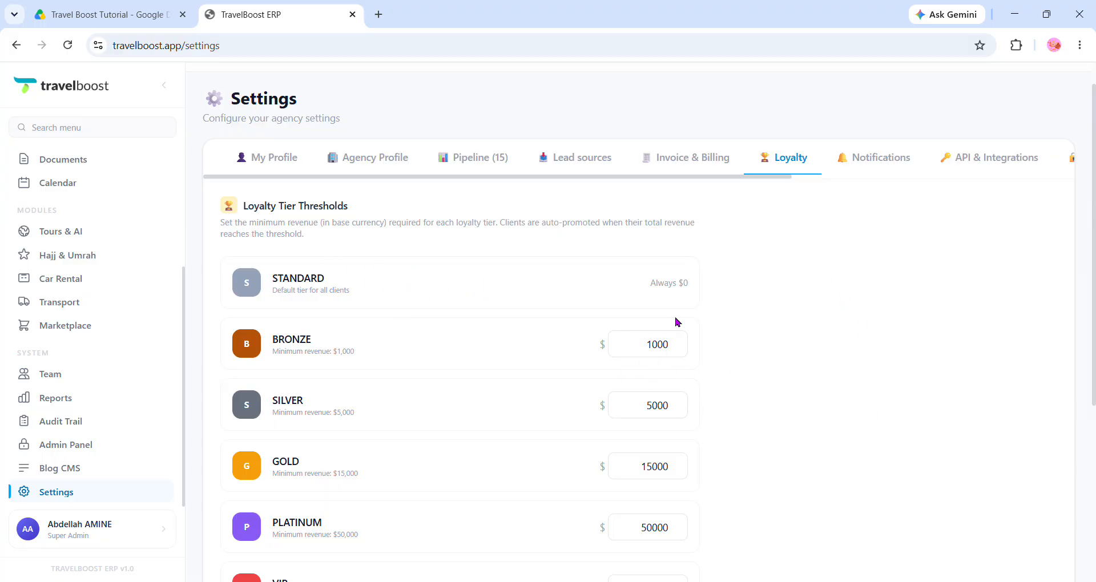
click(674, 341)
click(676, 346)
scroll(589, 379, down, 3)
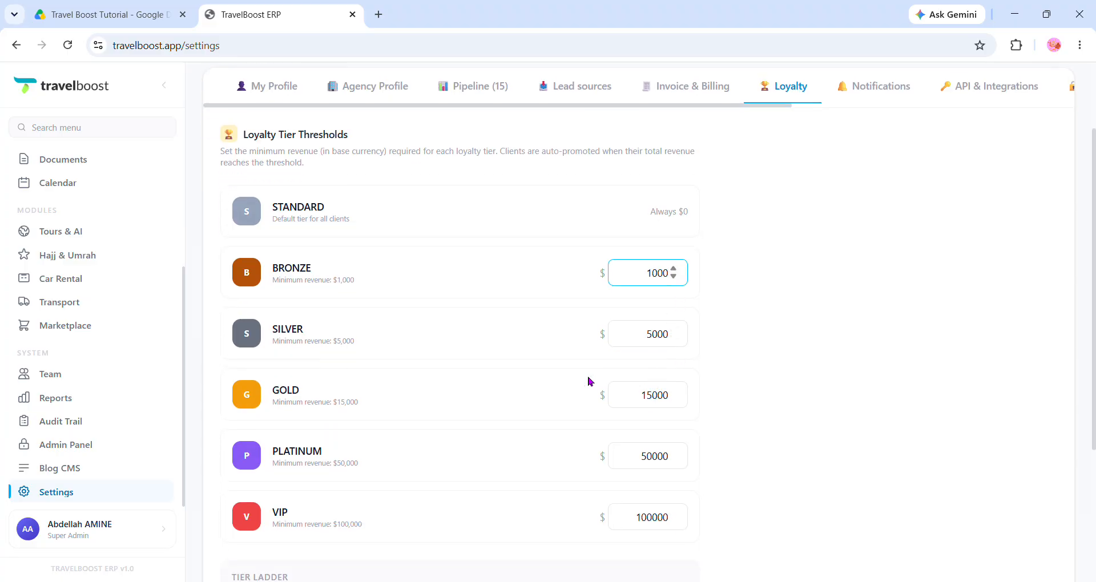
Step: Examine the tier ladder and compare it with the loyalty threshold amounts without saving
scroll(591, 377, down, 2)
double_click(280, 365)
triple_click(280, 366)
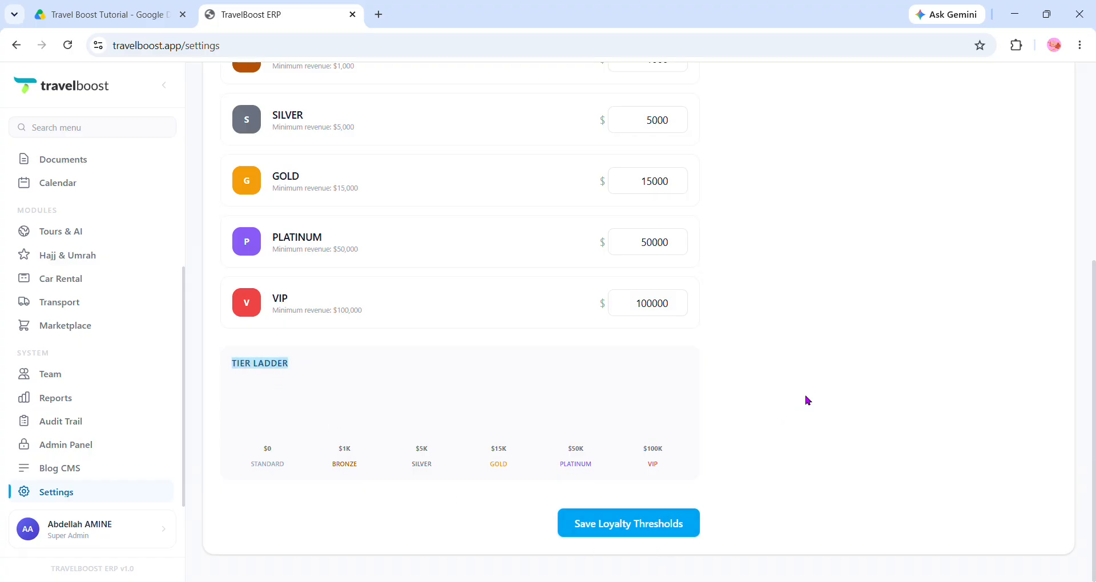
scroll(801, 400, up, 4)
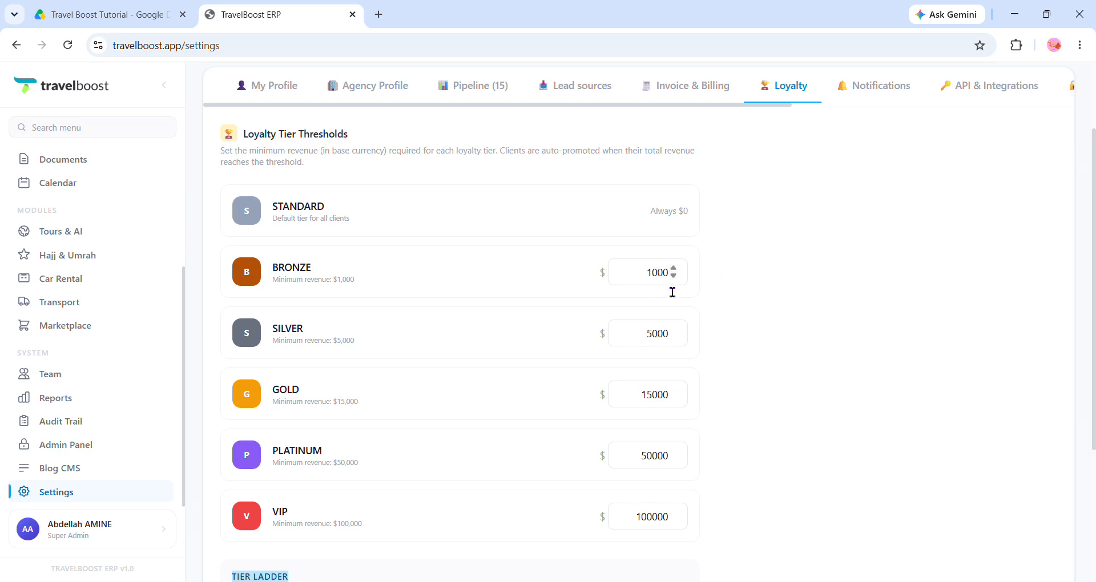
scroll(833, 357, down, 4)
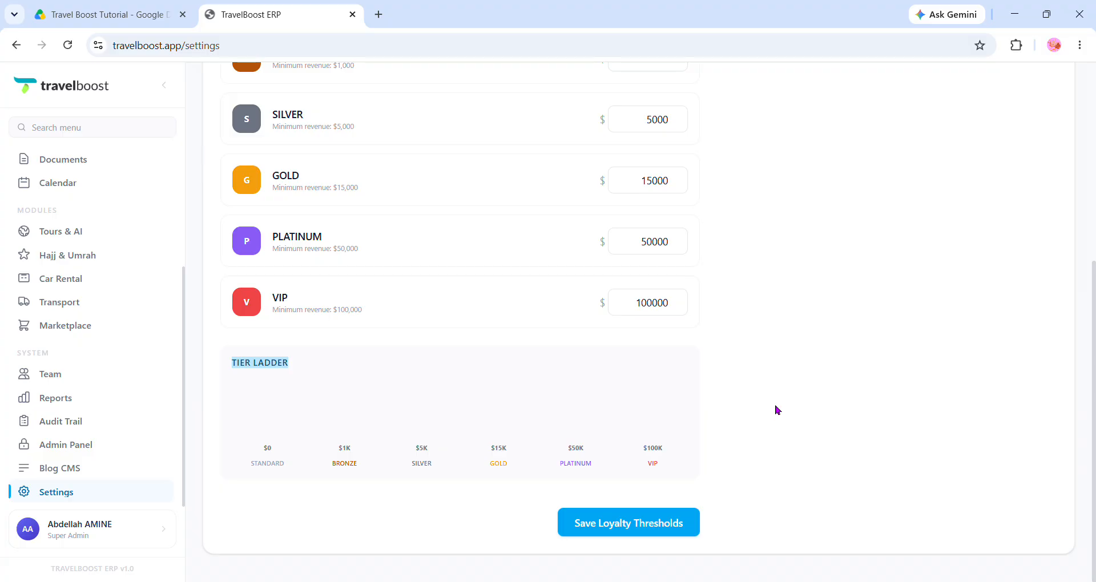
scroll(776, 408, up, 6)
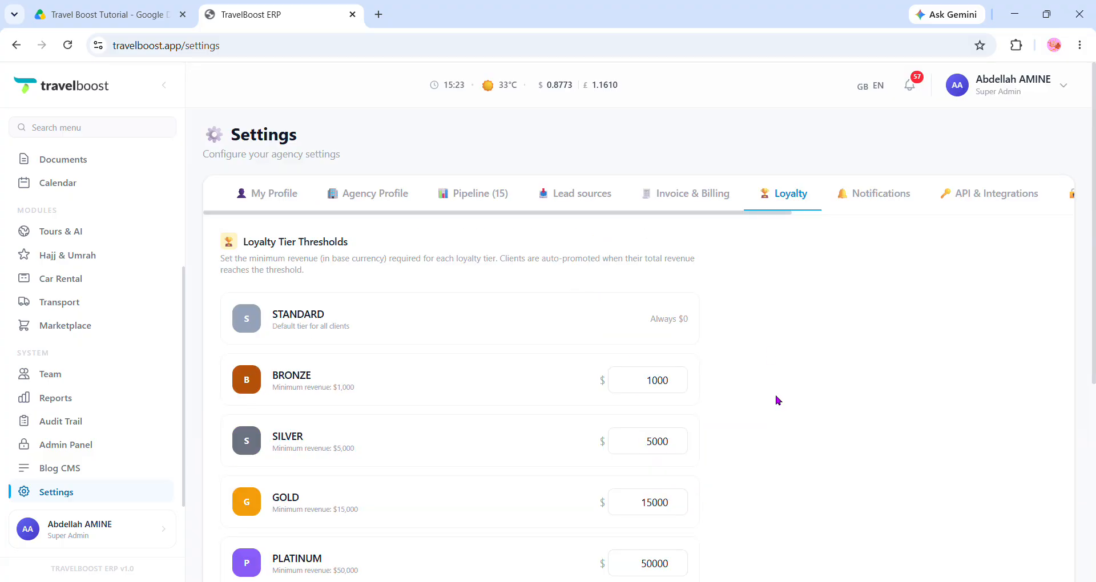
Step: Open the Notifications settings and review the event notification, follow-up reminder and report email options
click(864, 197)
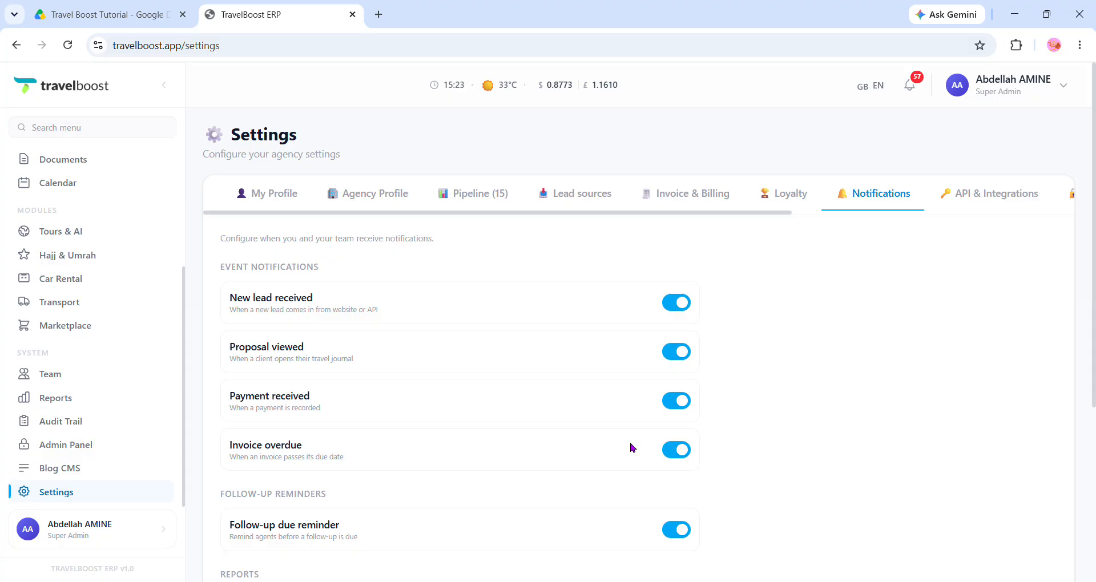
scroll(631, 447, down, 1)
triple_click(273, 225)
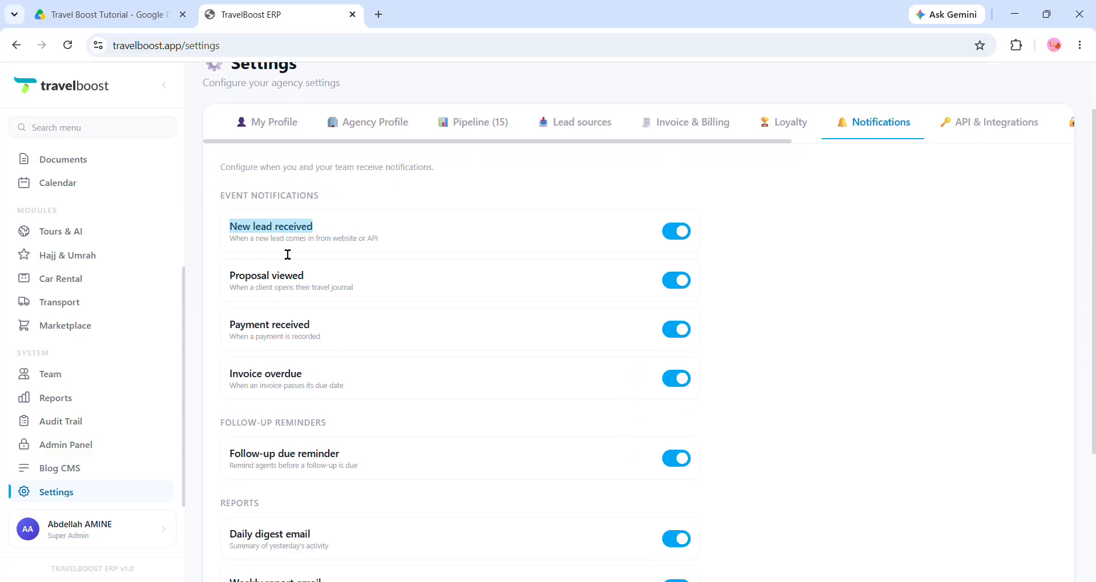
scroll(354, 319, down, 3)
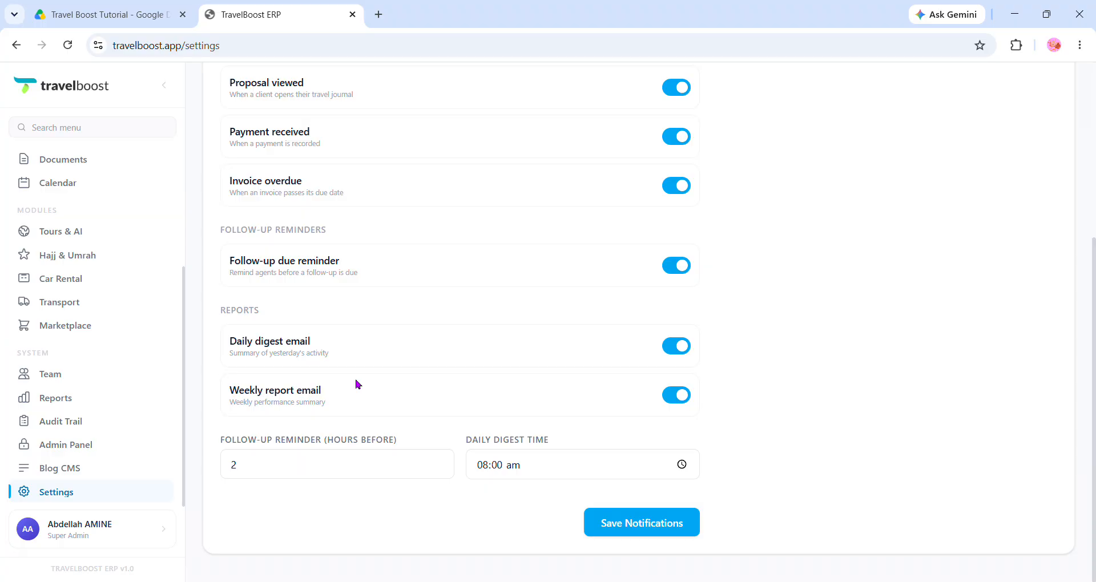
Step: Examine the follow-up reminder lead time and daily digest time settings, then look over the notification options again
triple_click(357, 440)
click(519, 441)
double_click(520, 441)
scroll(896, 438, up, 3)
scroll(896, 437, down, 3)
scroll(859, 390, up, 4)
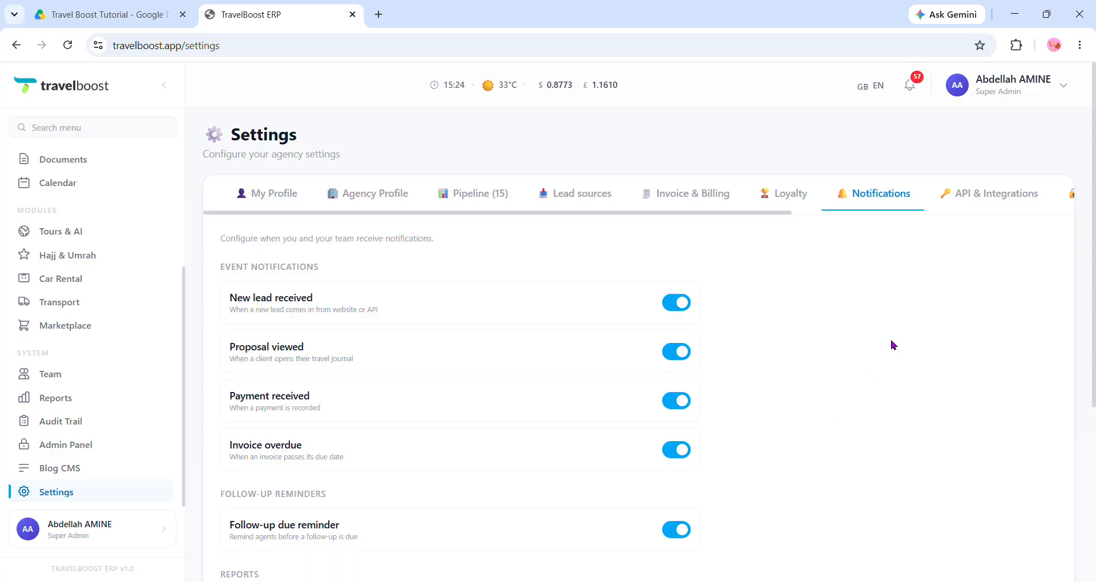
Step: Open the API & Integrations settings and view the Platform API key section
click(979, 201)
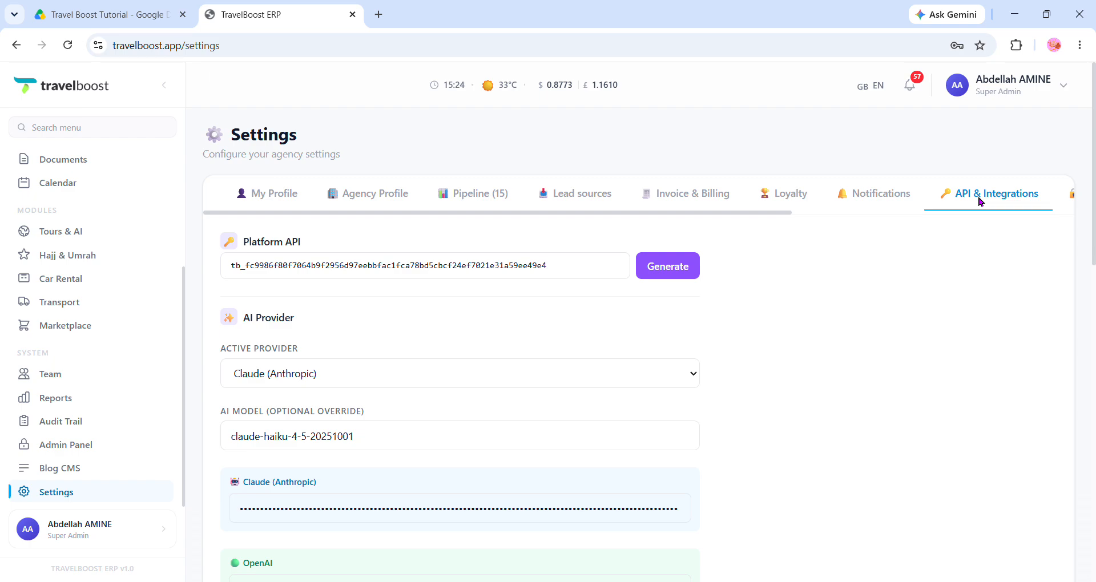
scroll(949, 373, down, 1)
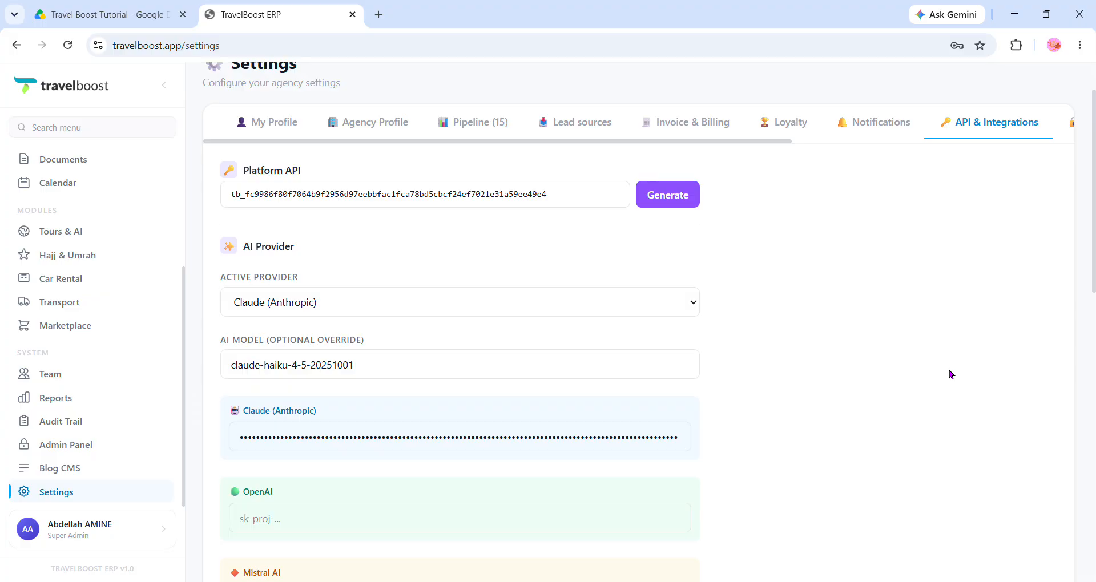
scroll(672, 371, up, 2)
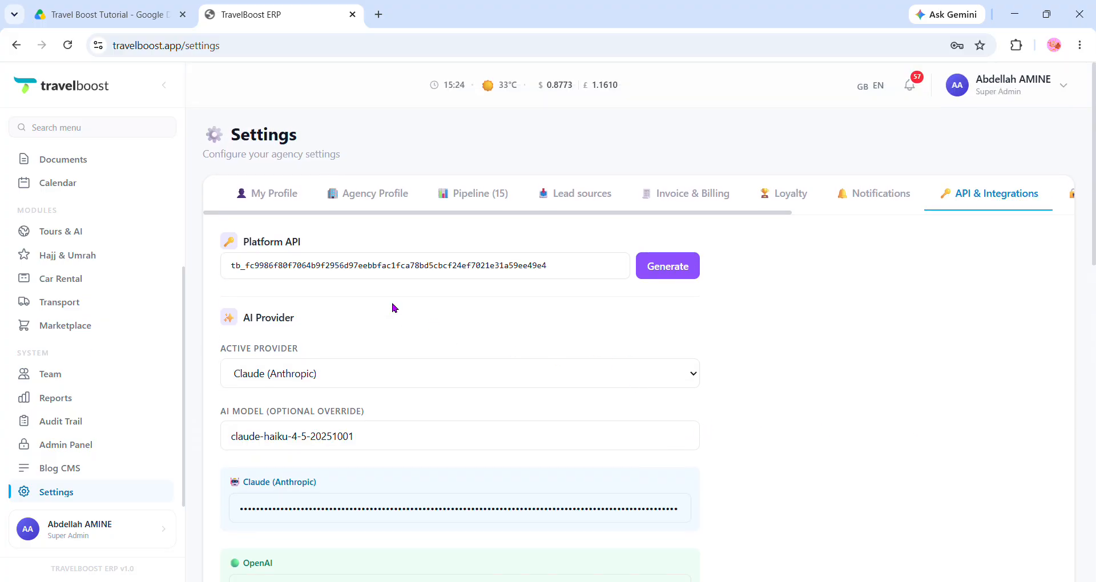
triple_click(301, 246)
scroll(823, 357, down, 1)
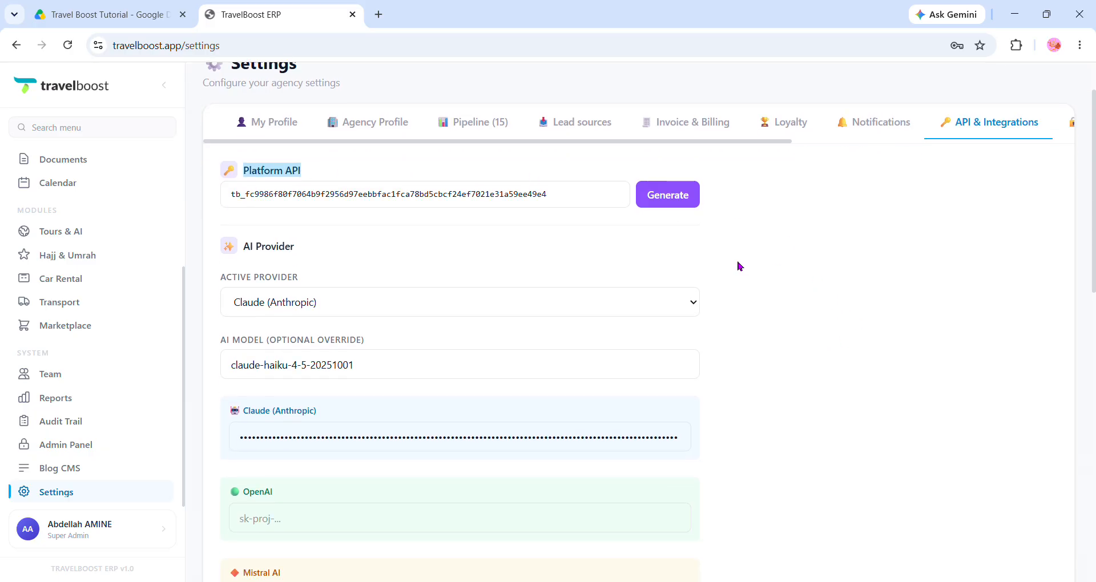
Step: Review the AI Provider settings, including the active provider choice and the Claude, OpenAI and Mistral AI key fields
triple_click(286, 253)
click(336, 302)
click(786, 384)
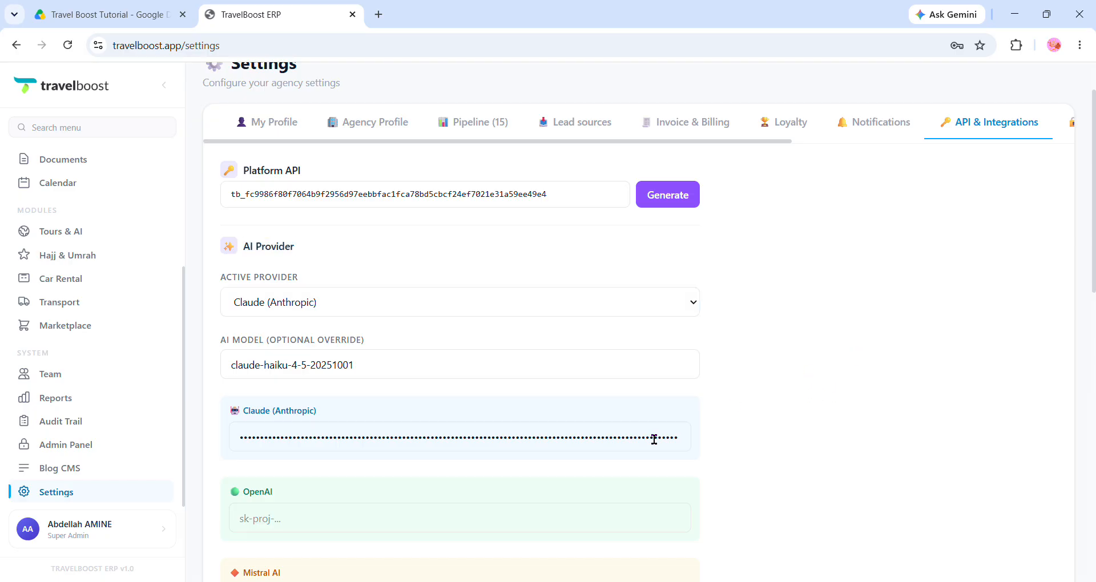
scroll(379, 306, down, 3)
triple_click(291, 206)
double_click(270, 280)
double_click(269, 361)
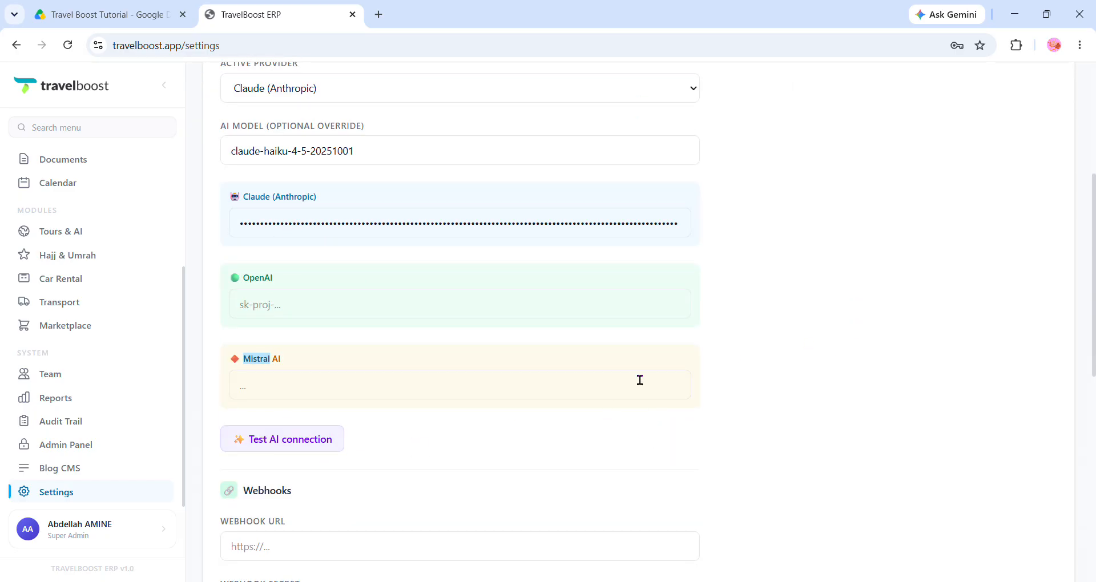
Step: View the AI connection test option and the webhook URL and secret fields
scroll(571, 365, down, 4)
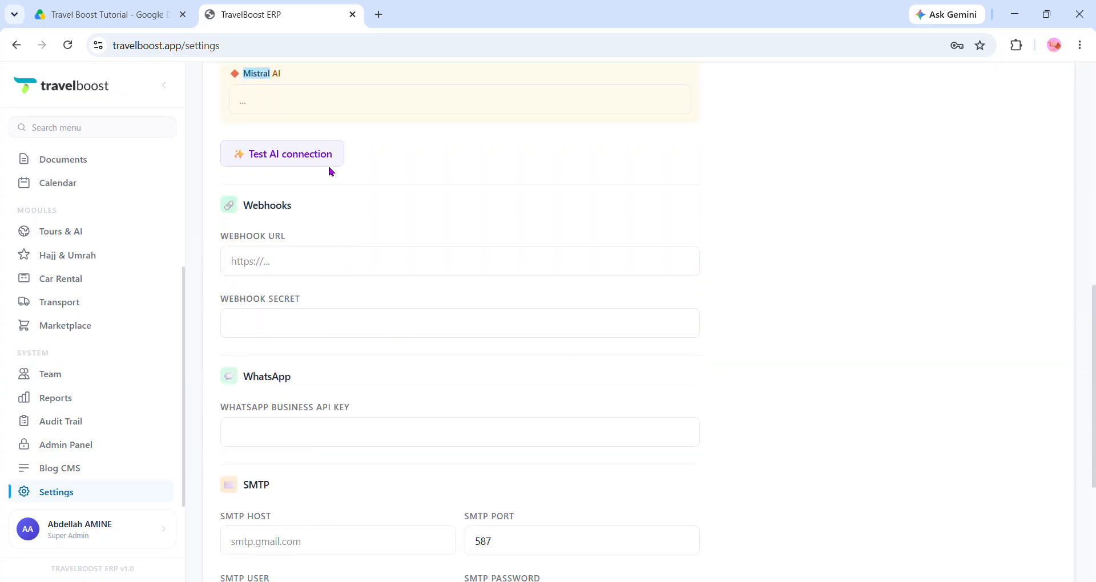
double_click(289, 210)
scroll(533, 312, down, 1)
scroll(533, 313, down, 1)
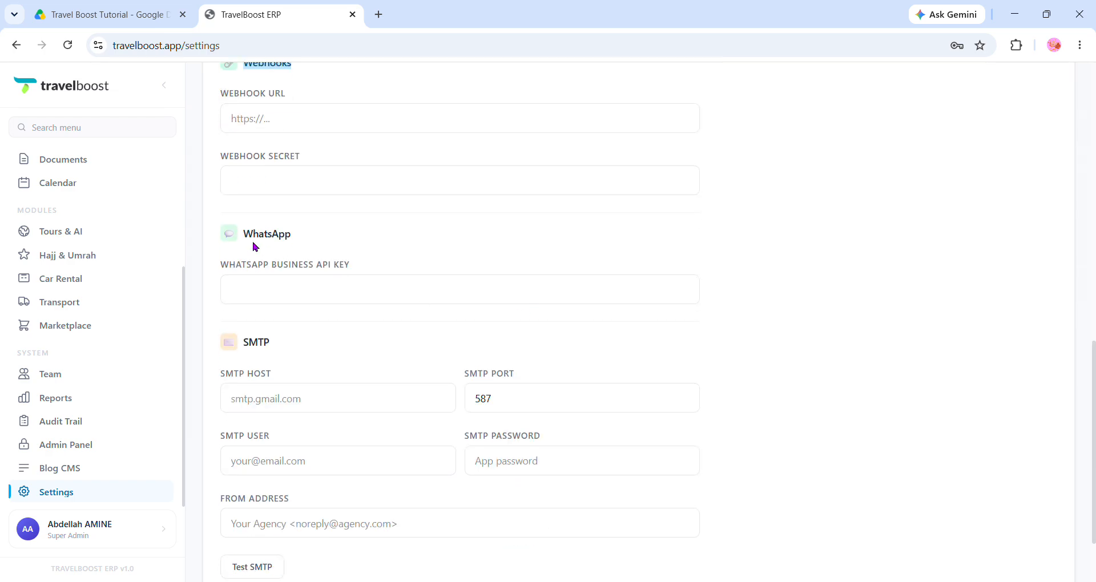
Step: Review the WhatsApp Business API key field and the SMTP email settings without entering anything
double_click(276, 234)
click(284, 302)
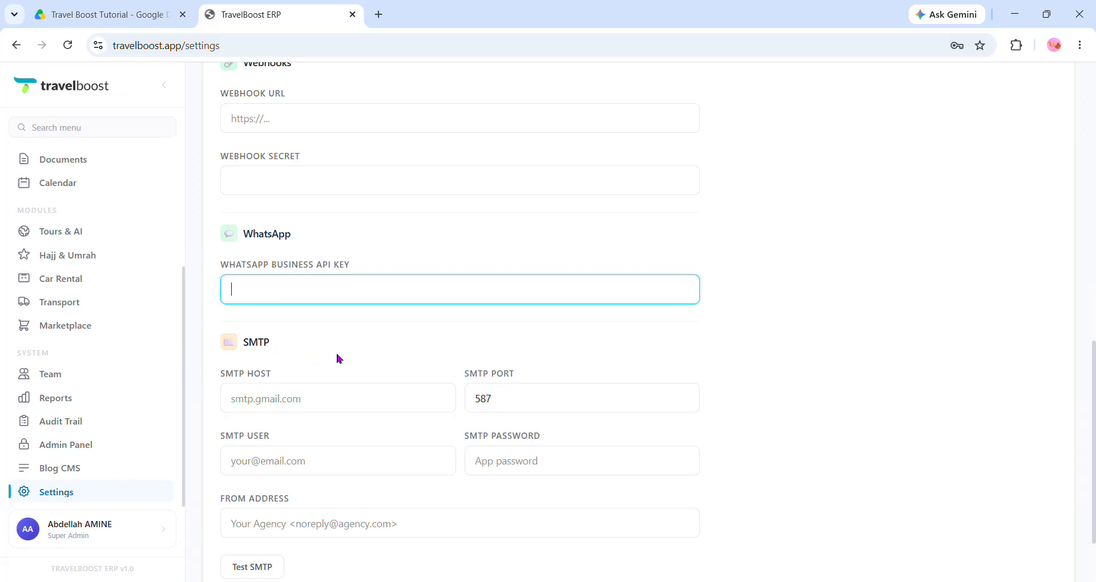
scroll(343, 365, down, 2)
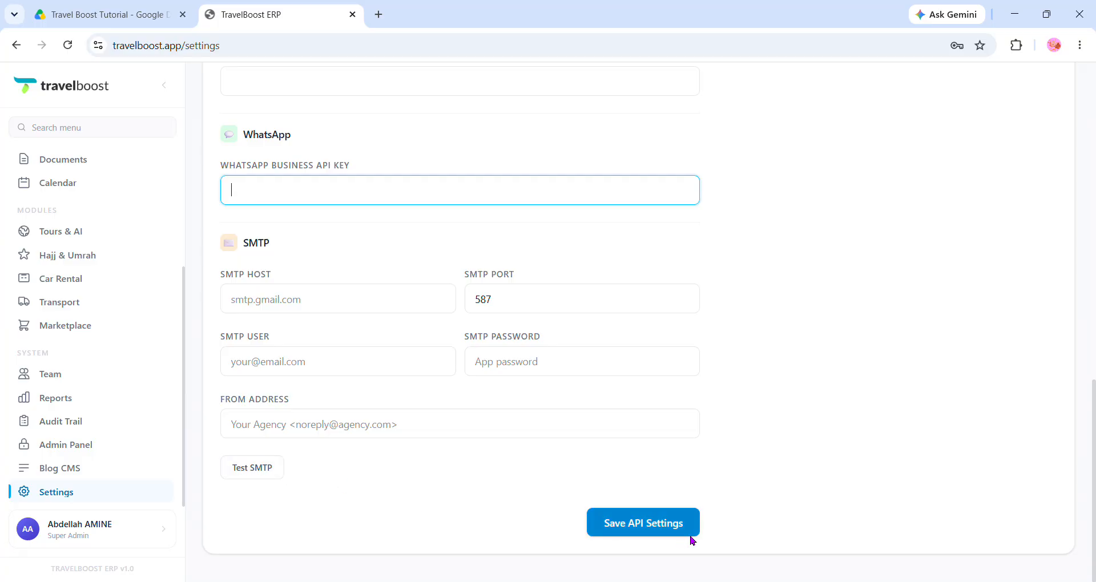
scroll(765, 398, up, 10)
scroll(766, 398, down, 9)
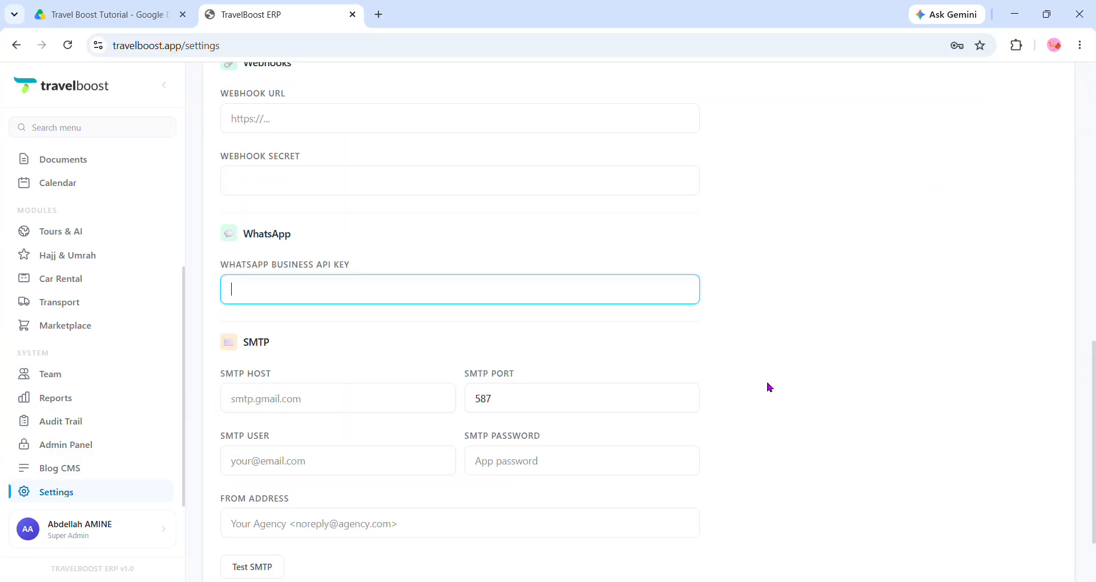
scroll(767, 387, down, 2)
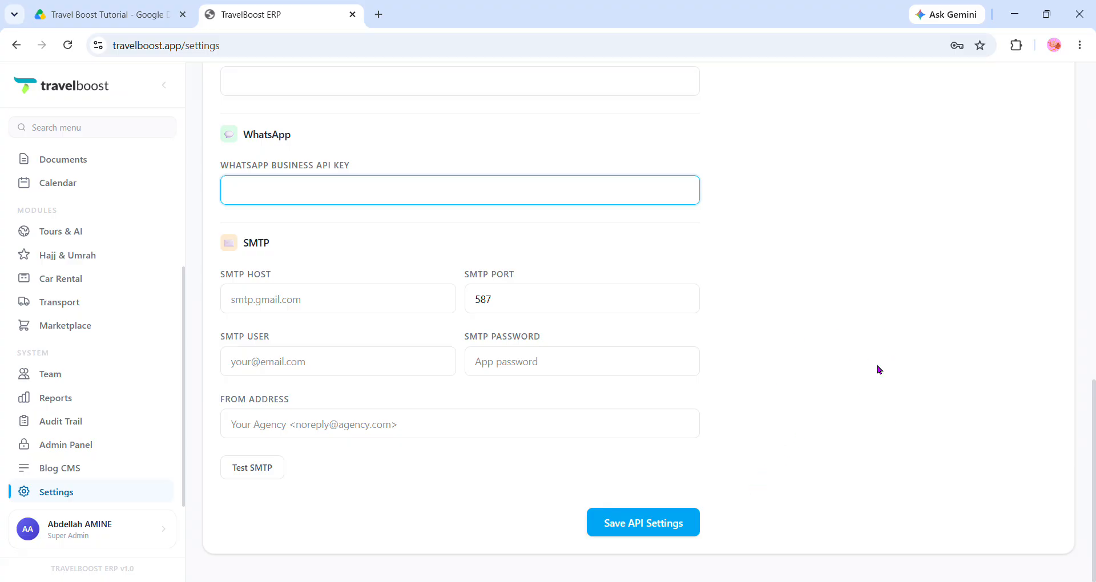
scroll(876, 363, up, 3)
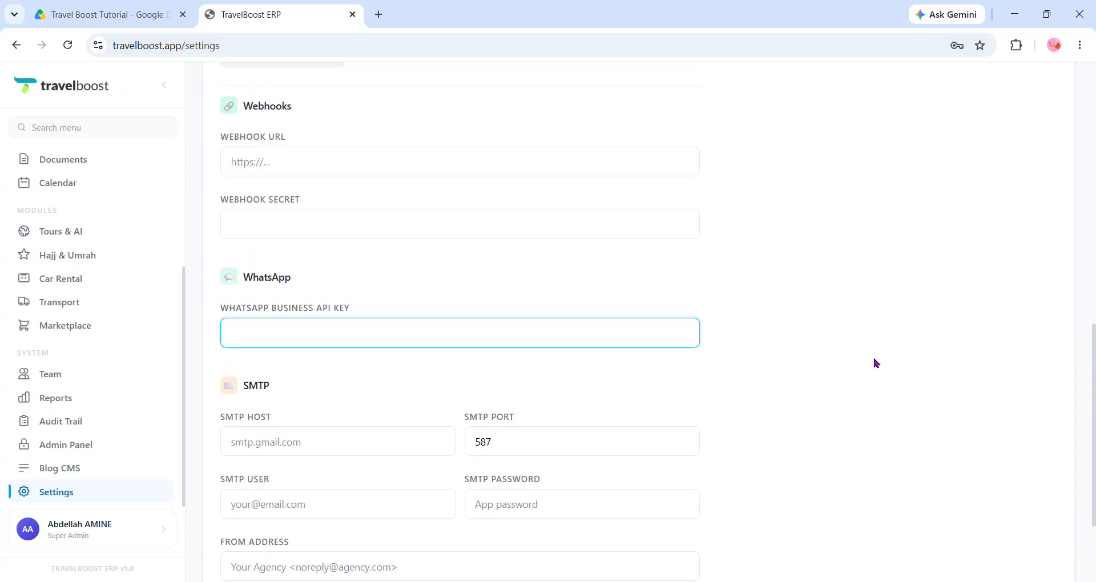
Step: Open the Security settings and review the authentication, password policy and IP whitelist options
scroll(876, 363, up, 10)
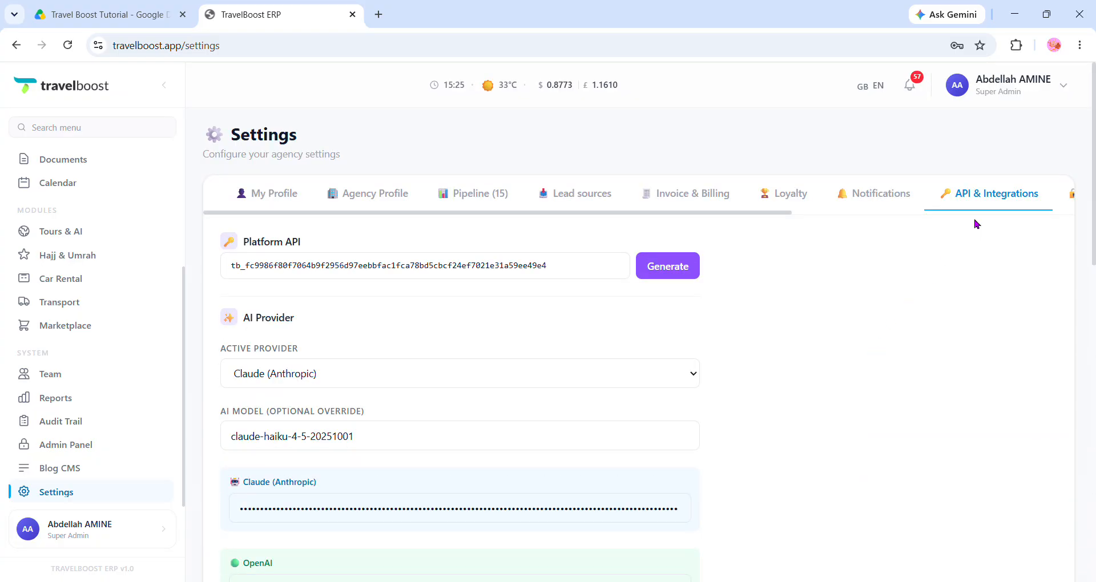
scroll(1004, 199, right, 3)
click(896, 197)
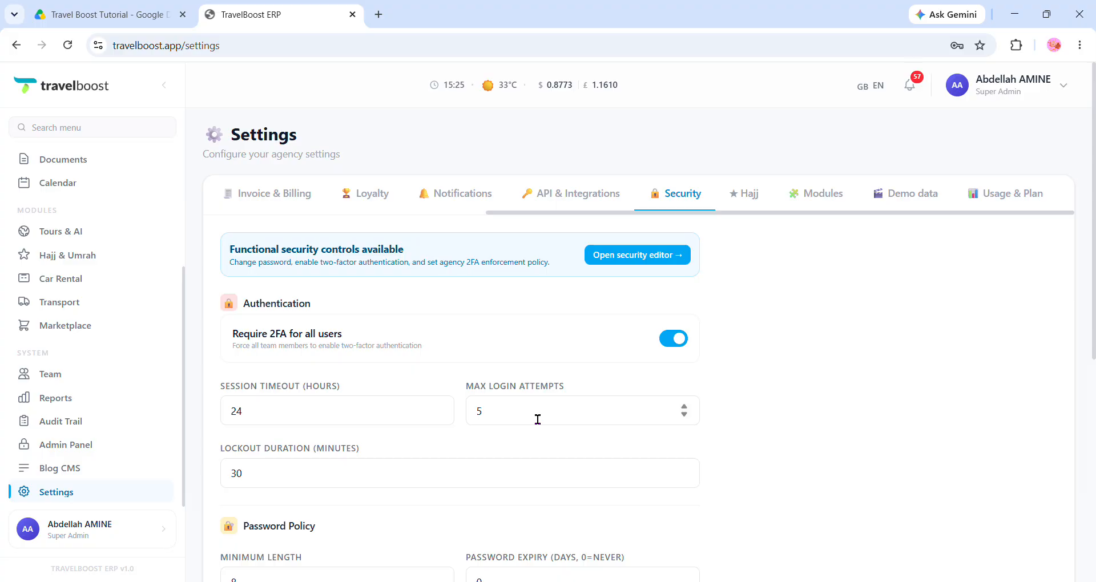
scroll(573, 422, down, 6)
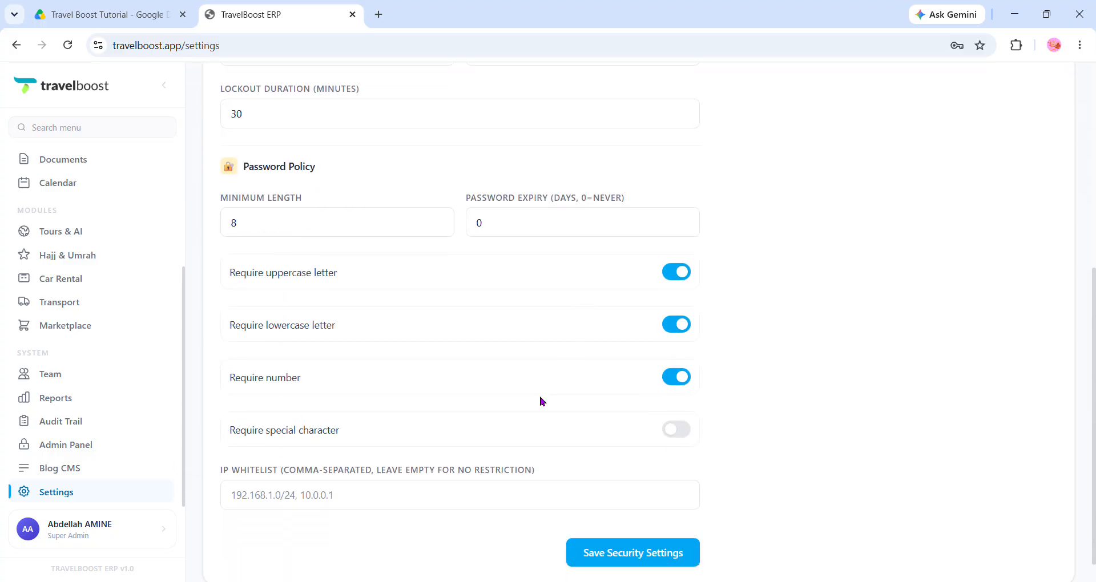
scroll(542, 403, down, 1)
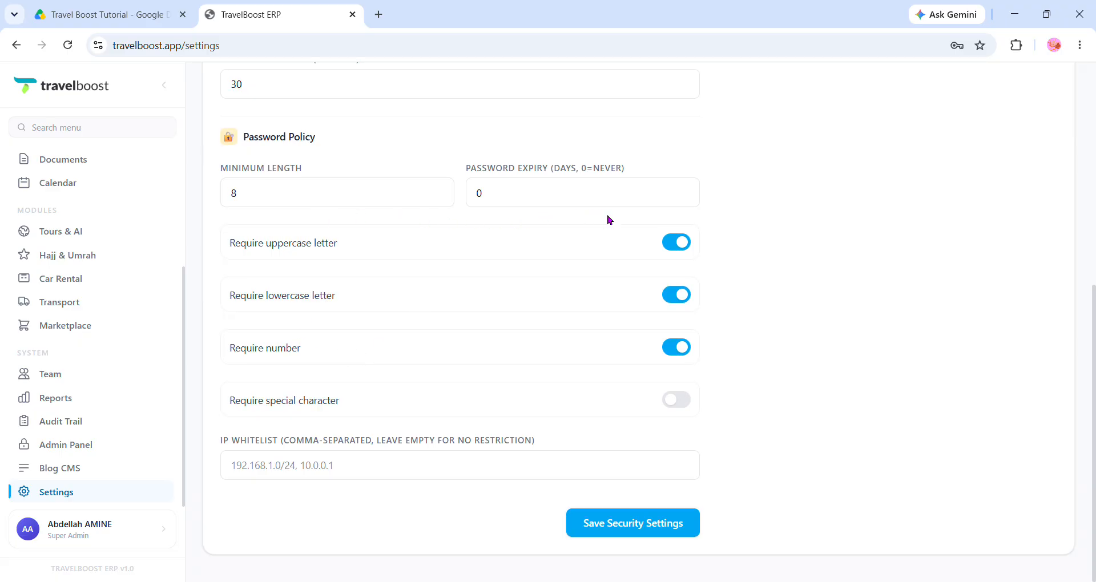
Step: Go back over the two-factor requirement, session timeout, login attempt and lockout settings in the Security section
scroll(725, 262, up, 5)
scroll(724, 263, up, 2)
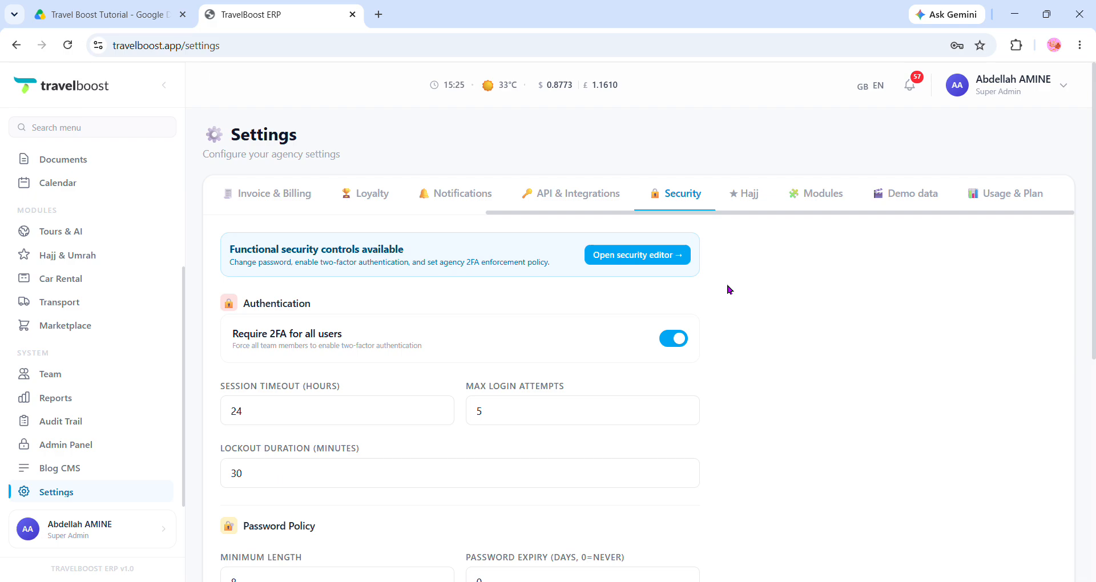
scroll(768, 329, down, 1)
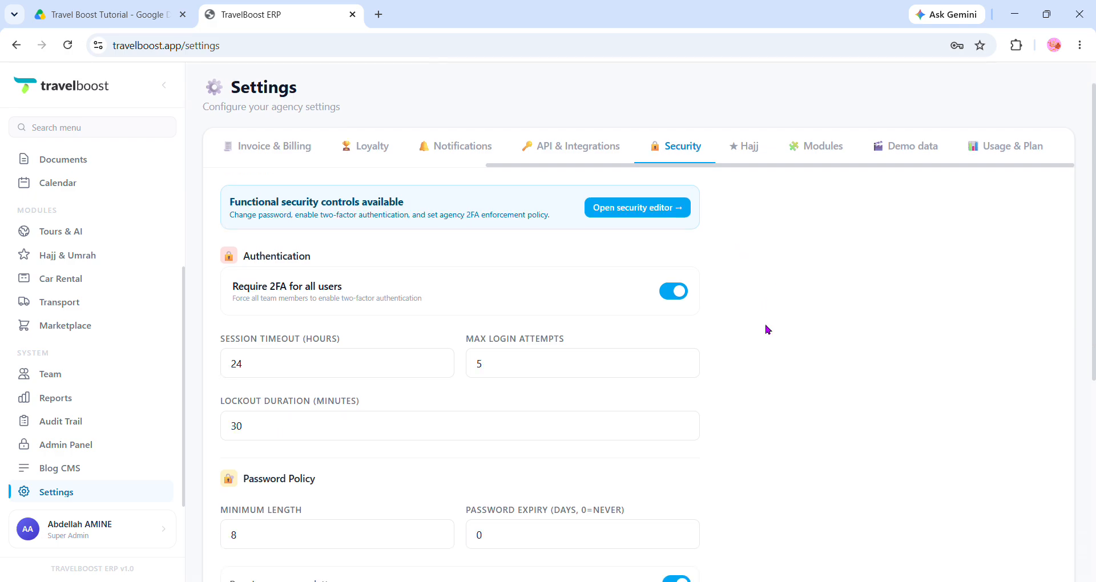
scroll(768, 329, down, 3)
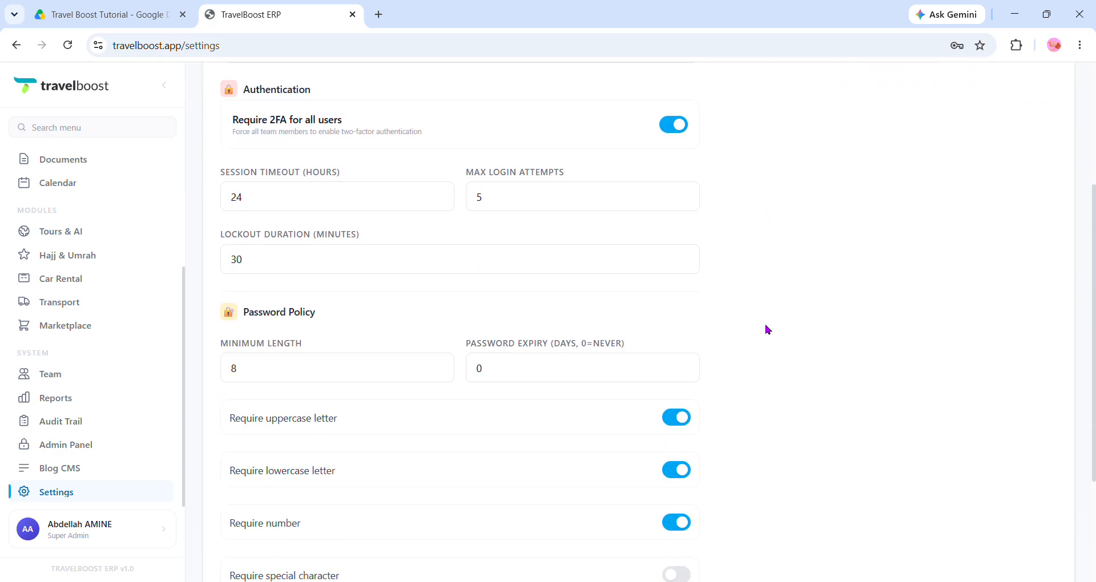
scroll(767, 330, up, 3)
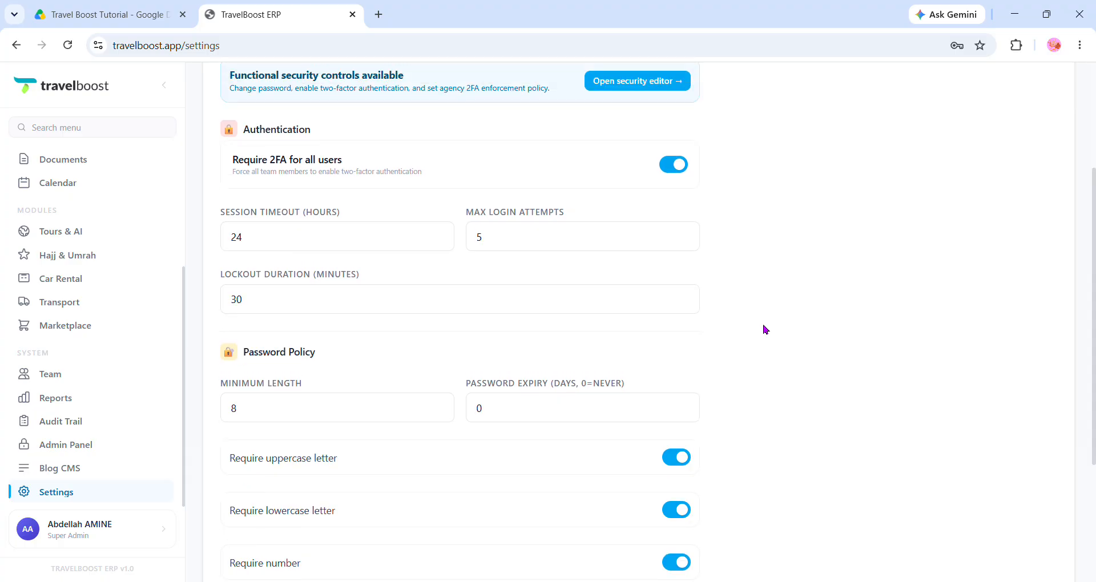
scroll(755, 332, up, 2)
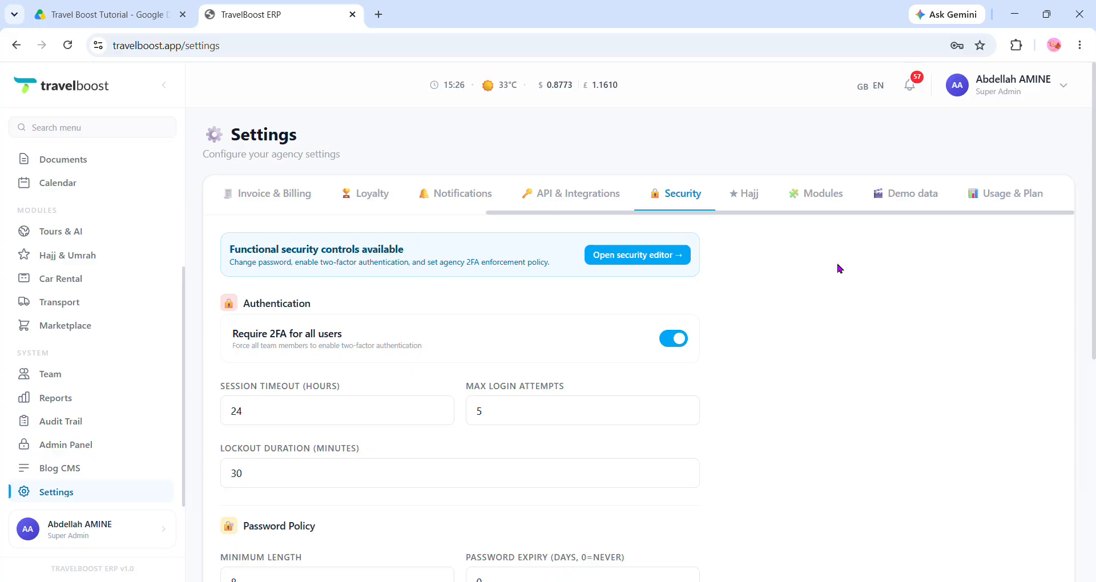
Step: Open the Hajj settings and review the installment defaults, cancellation policy and required documents
click(751, 200)
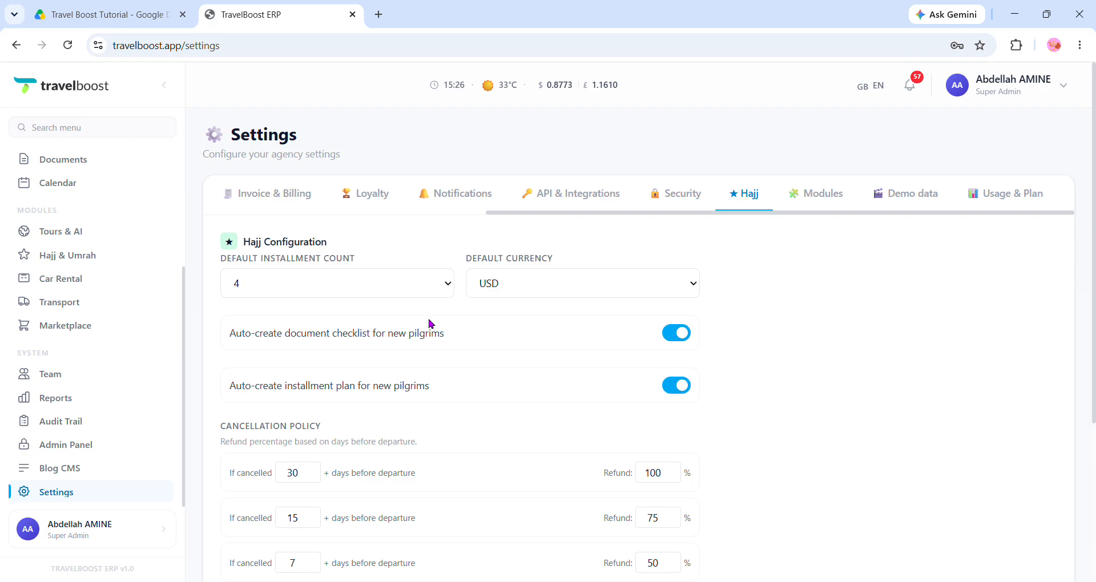
scroll(832, 357, down, 1)
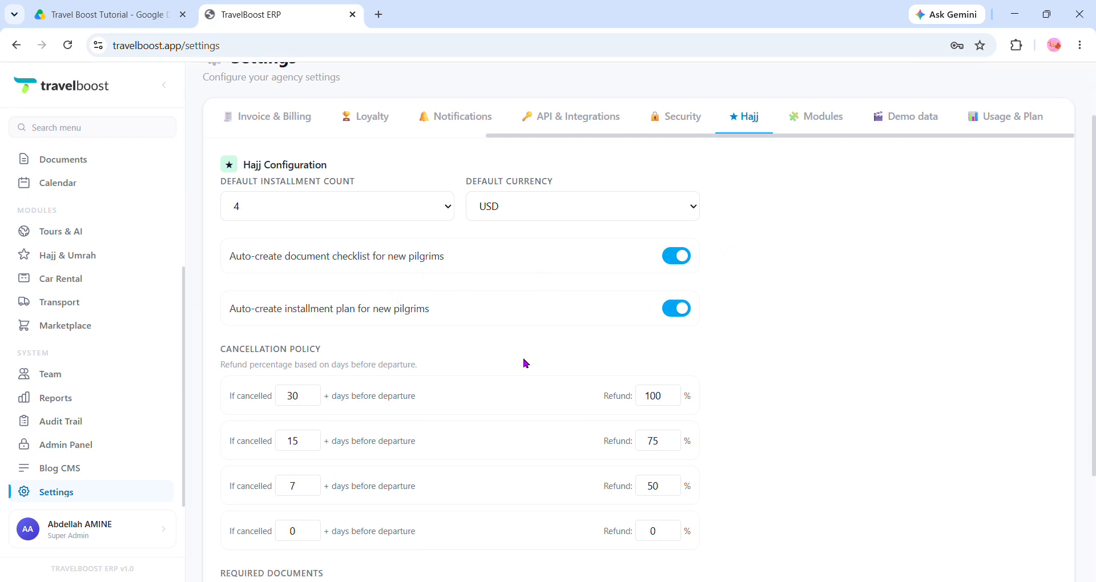
scroll(521, 361, down, 2)
triple_click(310, 252)
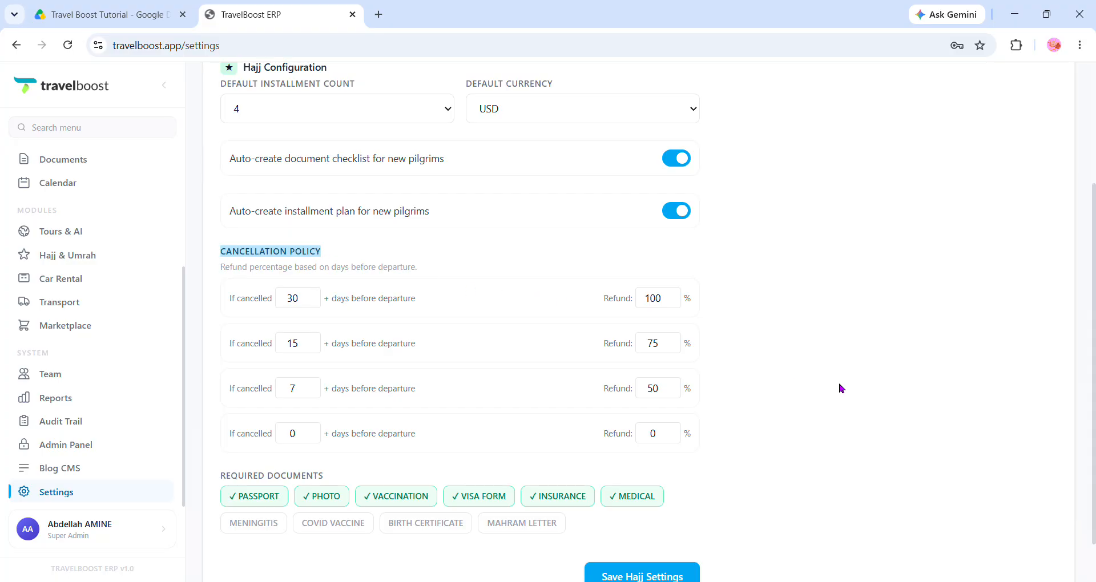
scroll(687, 418, down, 1)
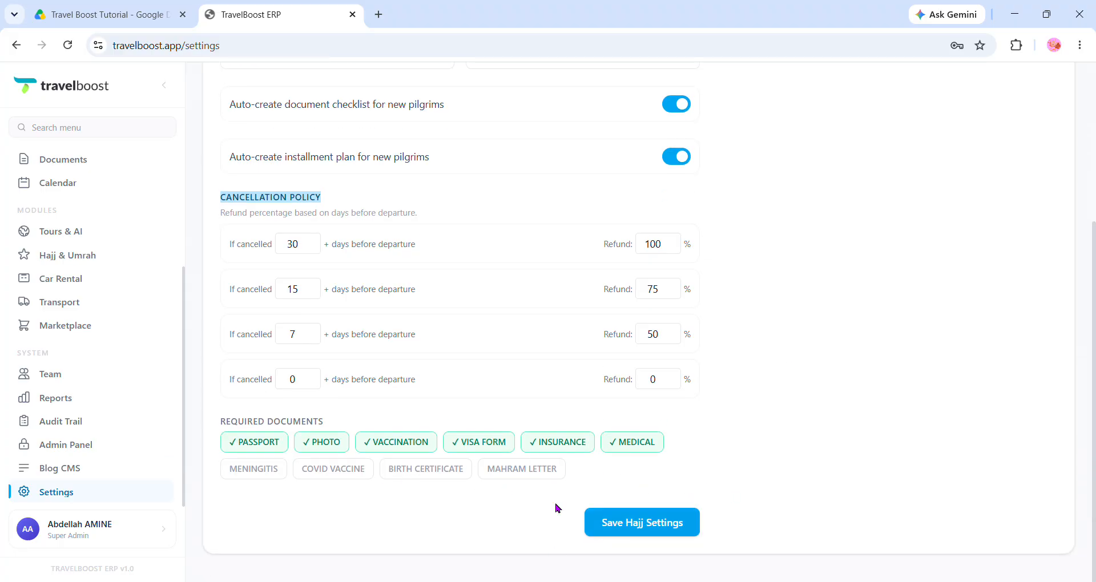
scroll(815, 375, up, 4)
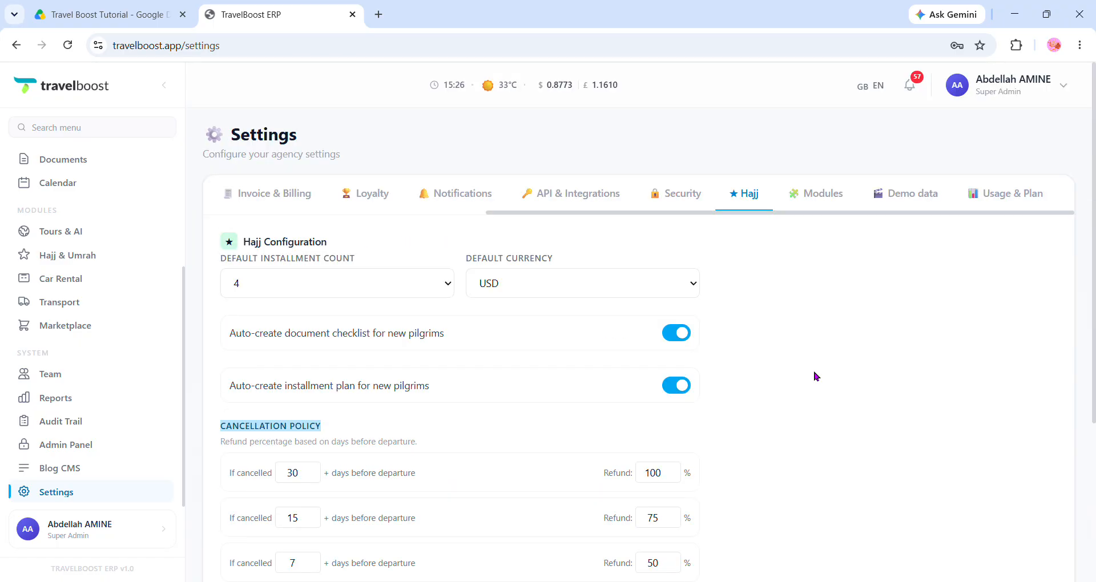
Step: Open the Modules settings and look through the full list of modules that can be enabled or disabled
click(824, 198)
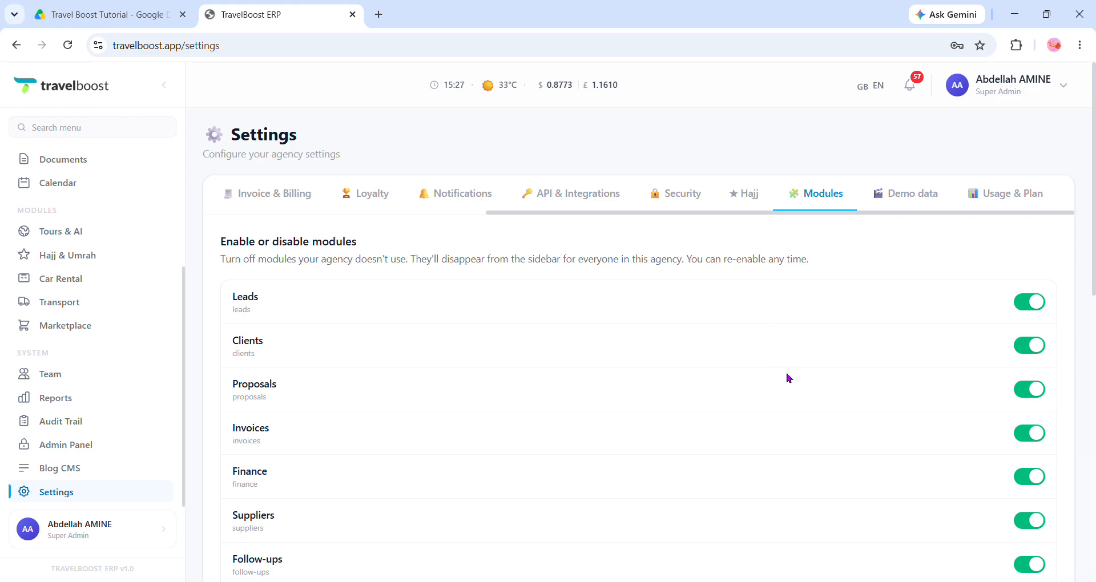
scroll(786, 379, down, 9)
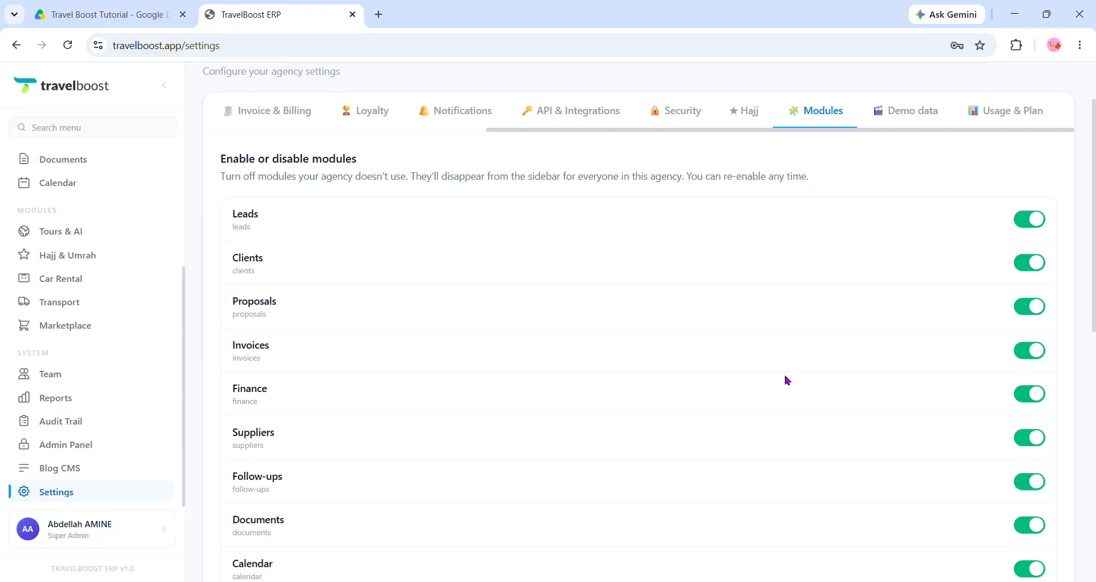
scroll(872, 392, down, 2)
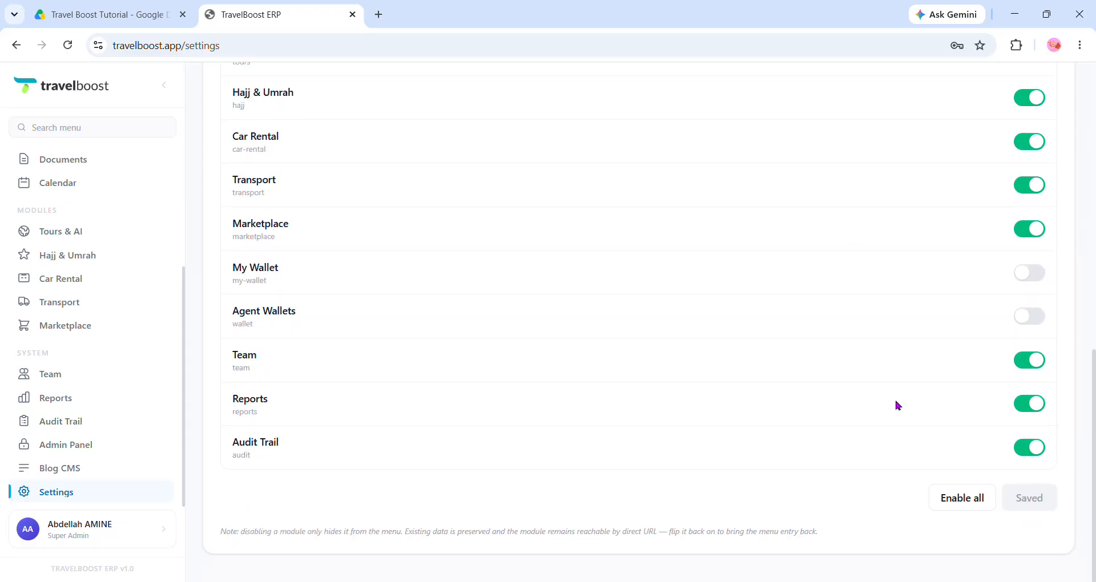
scroll(895, 406, up, 1)
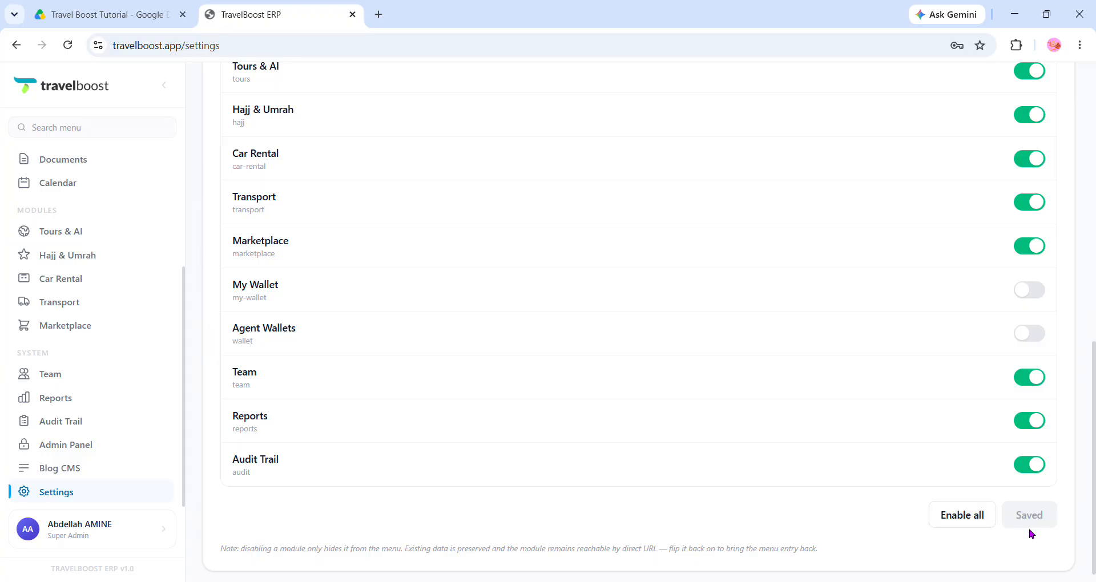
scroll(826, 378, up, 4)
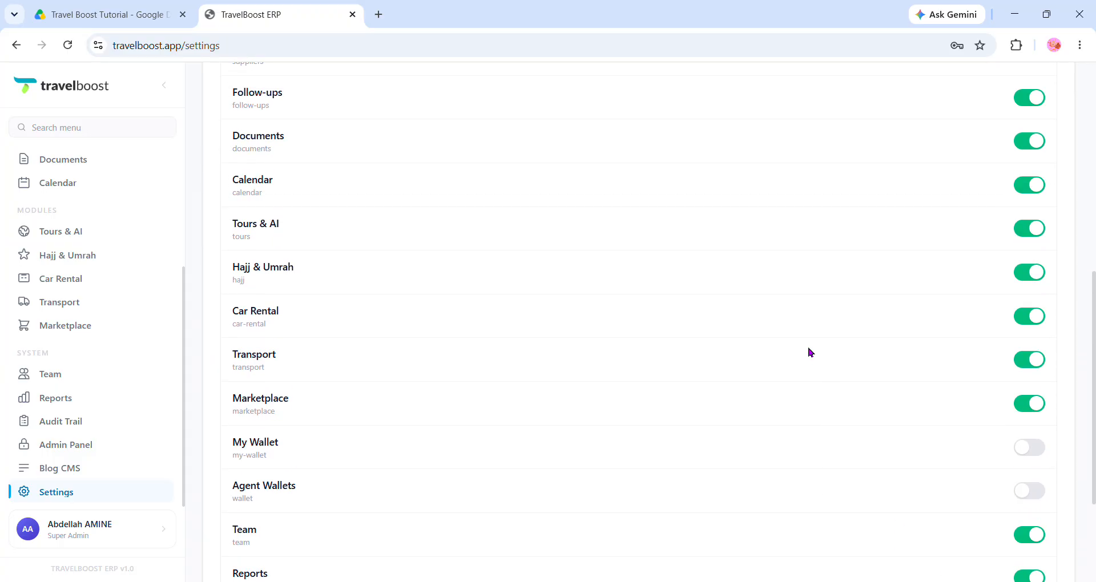
scroll(811, 333, up, 3)
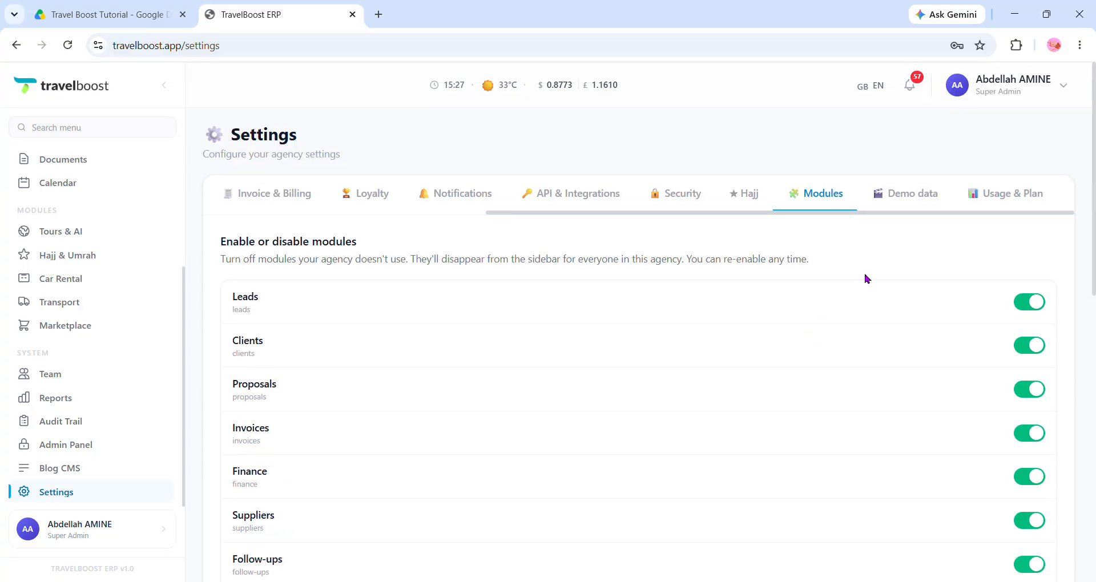
Step: Open the Demo data settings and review the options for generating and clearing demo data
click(912, 194)
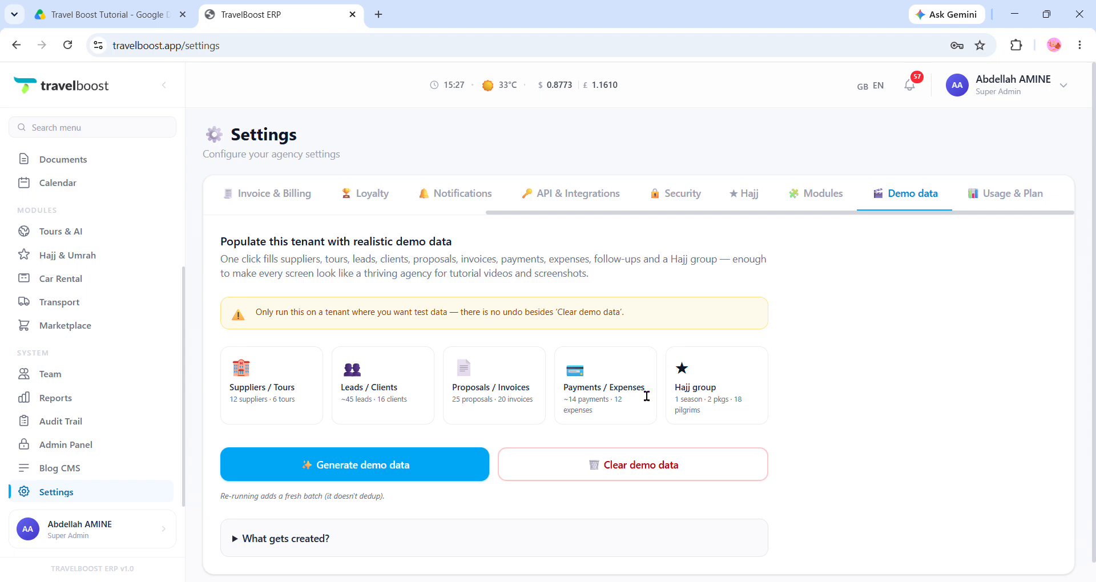
scroll(679, 460, down, 1)
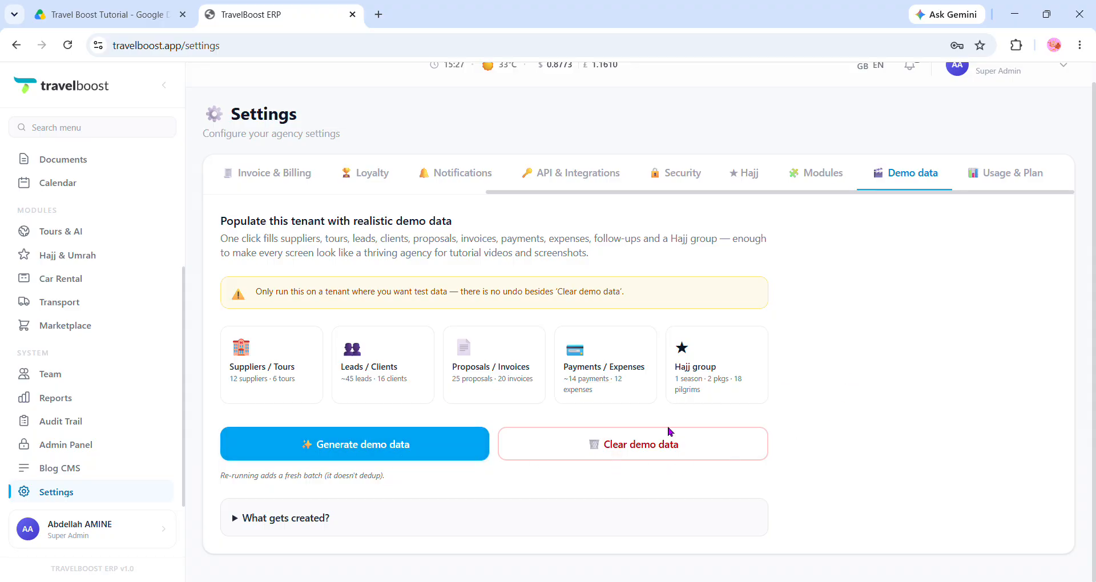
scroll(759, 365, up, 1)
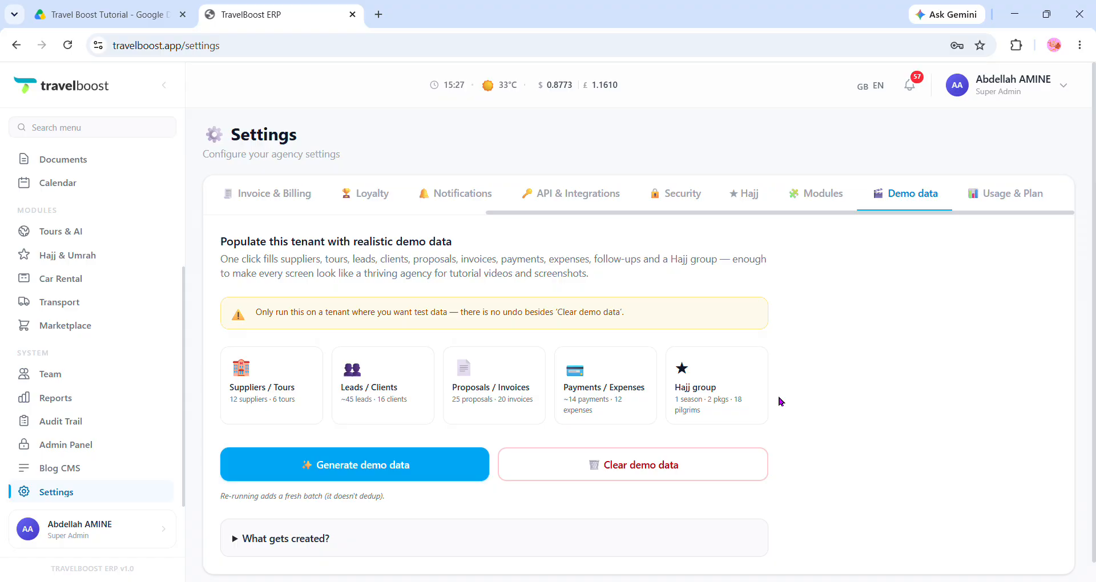
Step: Open the Usage & Plan settings and review the current plan, resource usage and module usage
click(1009, 193)
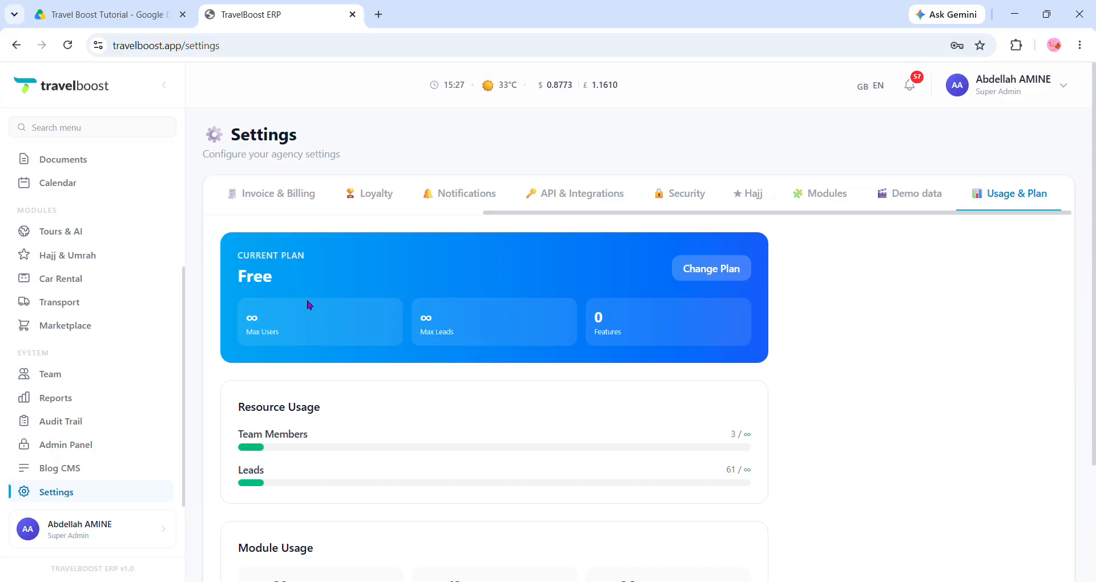
scroll(850, 496, down, 3)
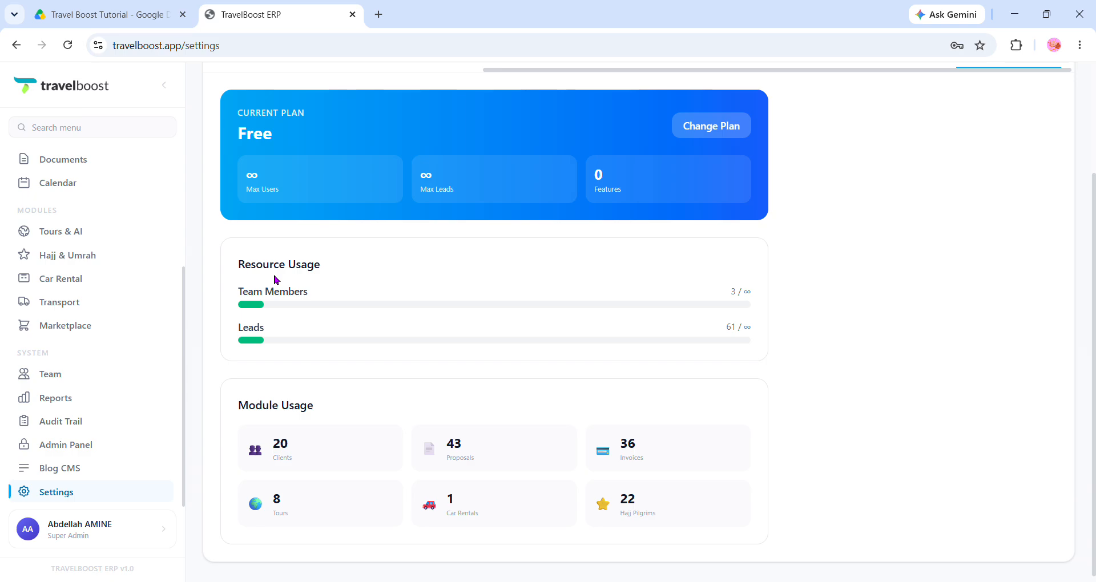
double_click(308, 304)
triple_click(308, 304)
double_click(264, 337)
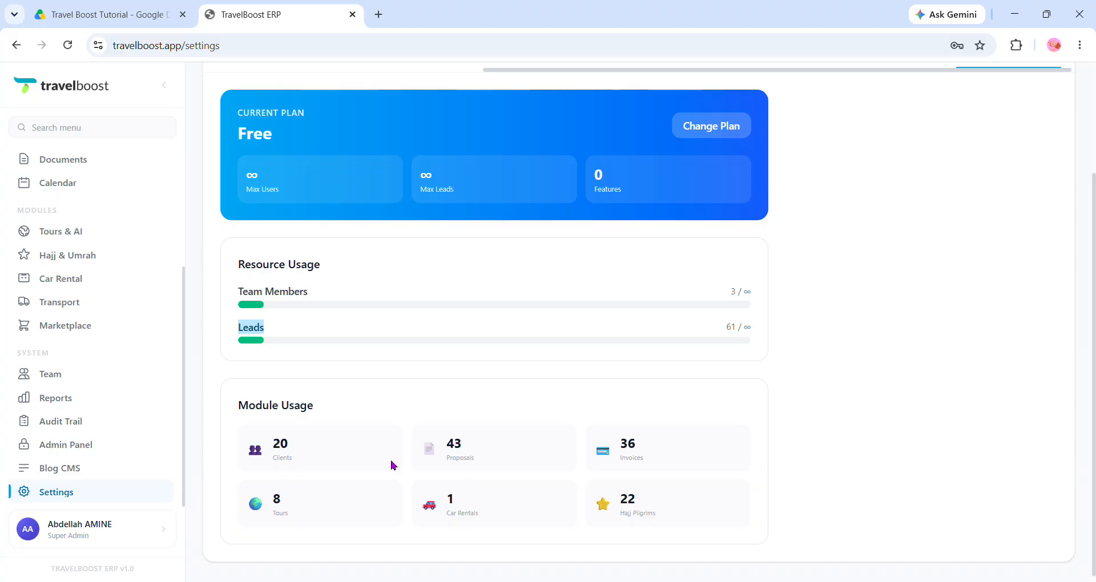
scroll(574, 442, down, 1)
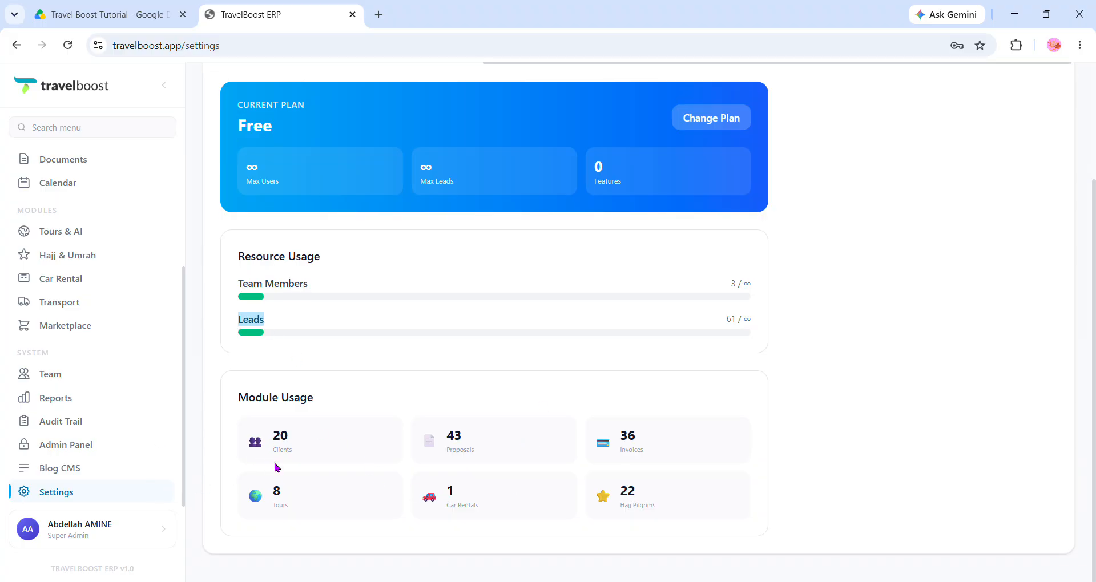
drag(235, 395, 717, 489)
scroll(799, 473, up, 3)
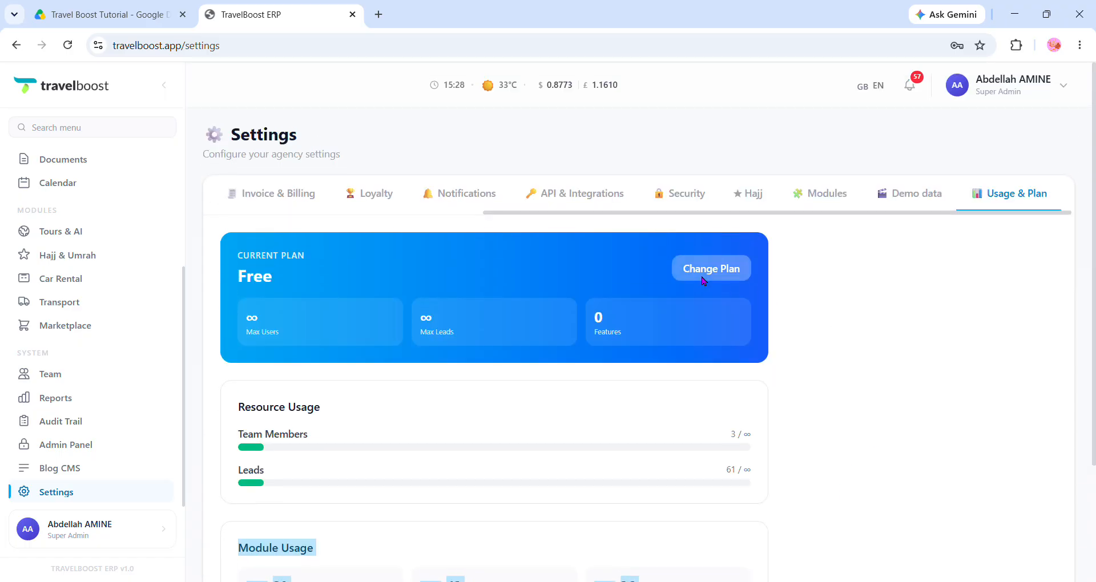
Step: Display the available subscription plans and compare the Growth, Pro and Starter offers
click(704, 268)
scroll(870, 409, down, 5)
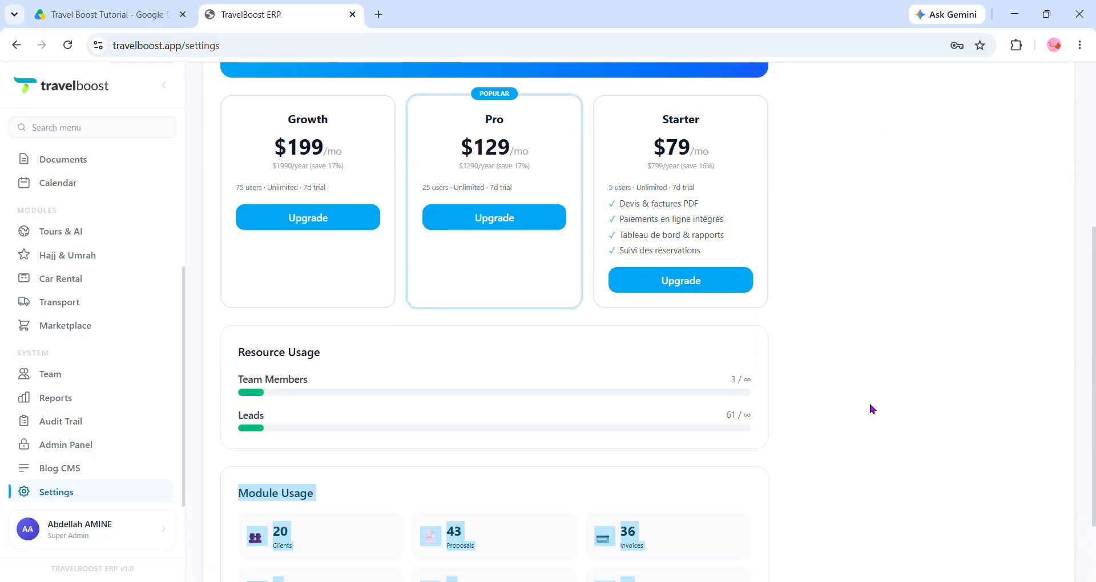
scroll(871, 409, up, 3)
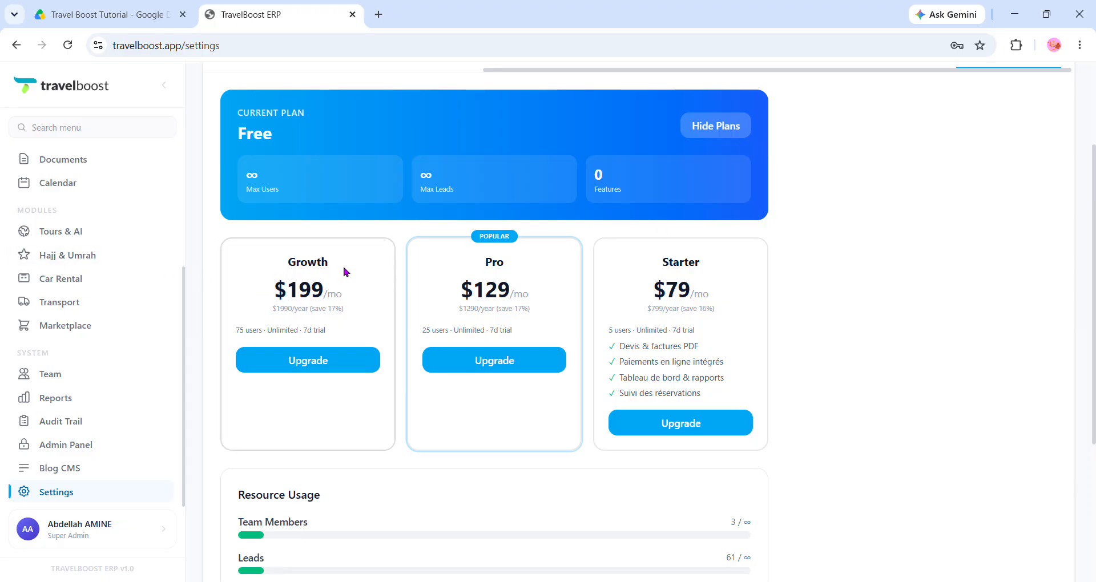
double_click(324, 267)
double_click(504, 265)
double_click(691, 268)
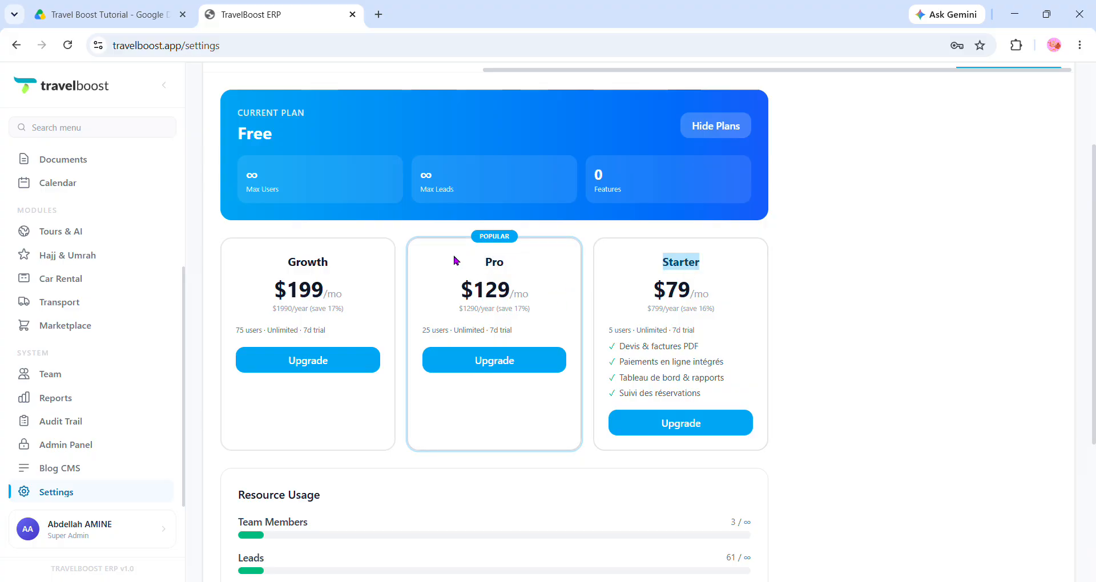
Step: Examine the Pro plan's price and user allowance, and hide the plan list again
drag(445, 255, 551, 328)
click(871, 312)
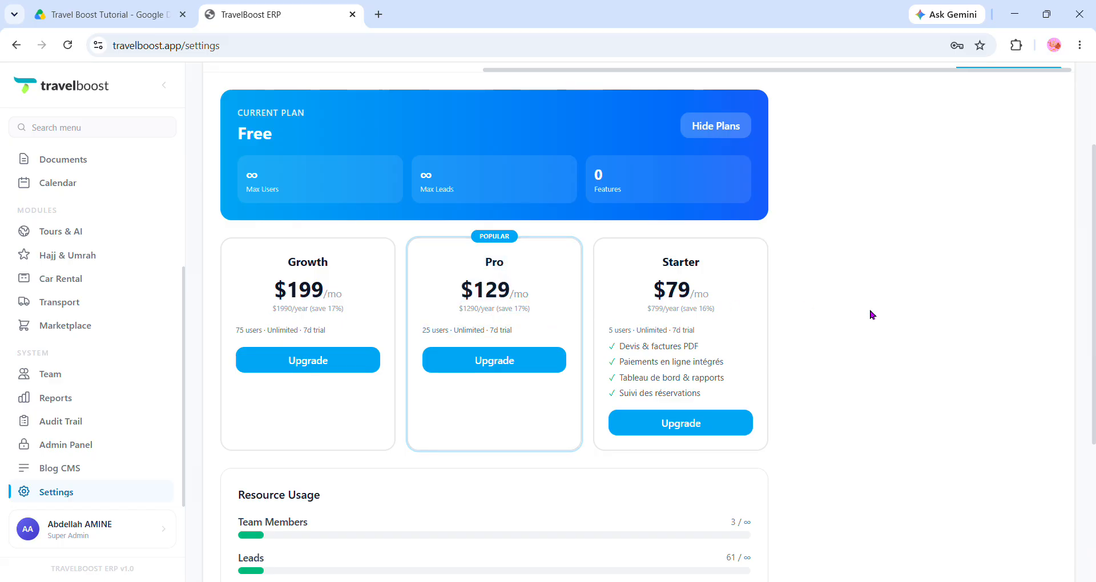
scroll(871, 314, up, 1)
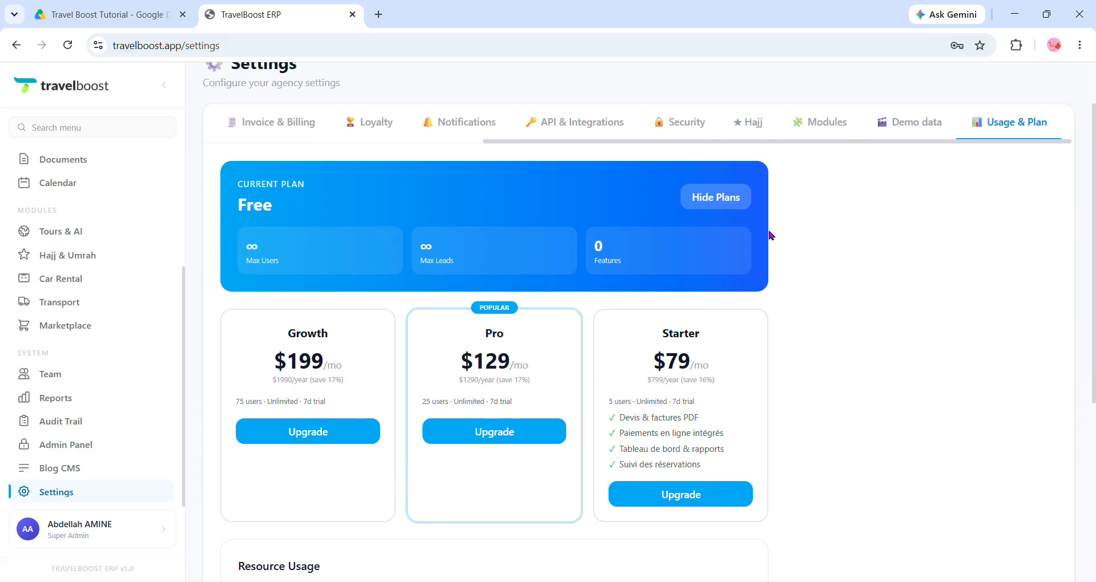
click(715, 204)
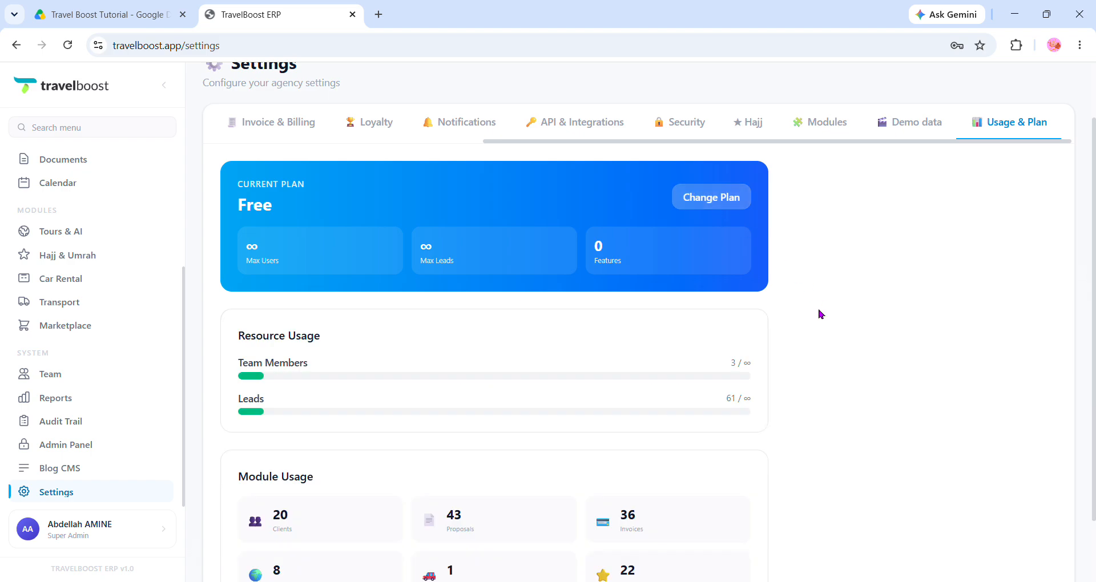
Step: Return to the My Profile section of the settings, passing through Invoice & Billing
scroll(819, 315, up, 1)
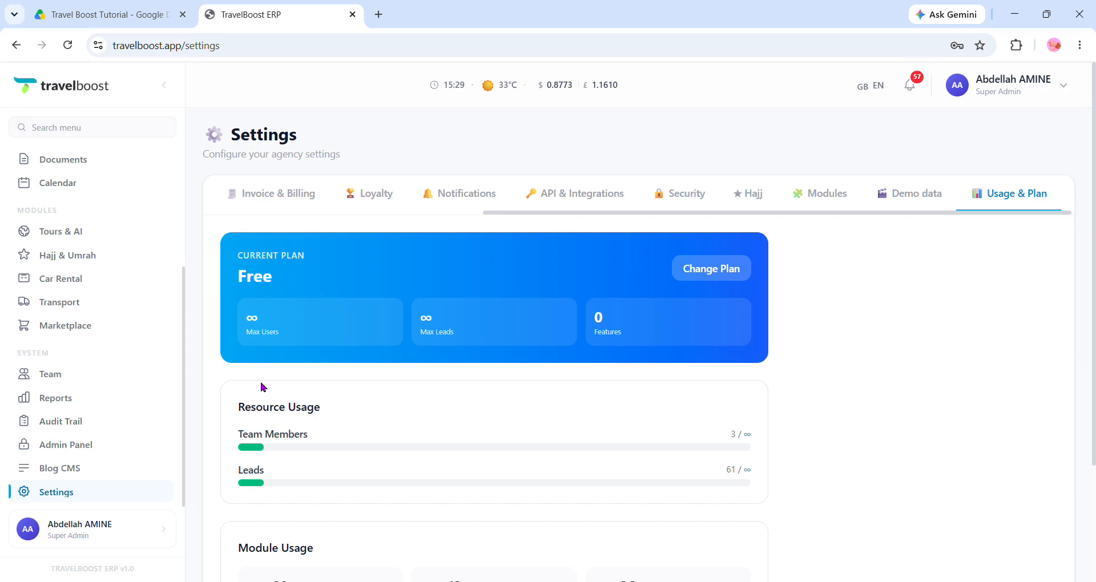
click(258, 201)
scroll(258, 197, left, 6)
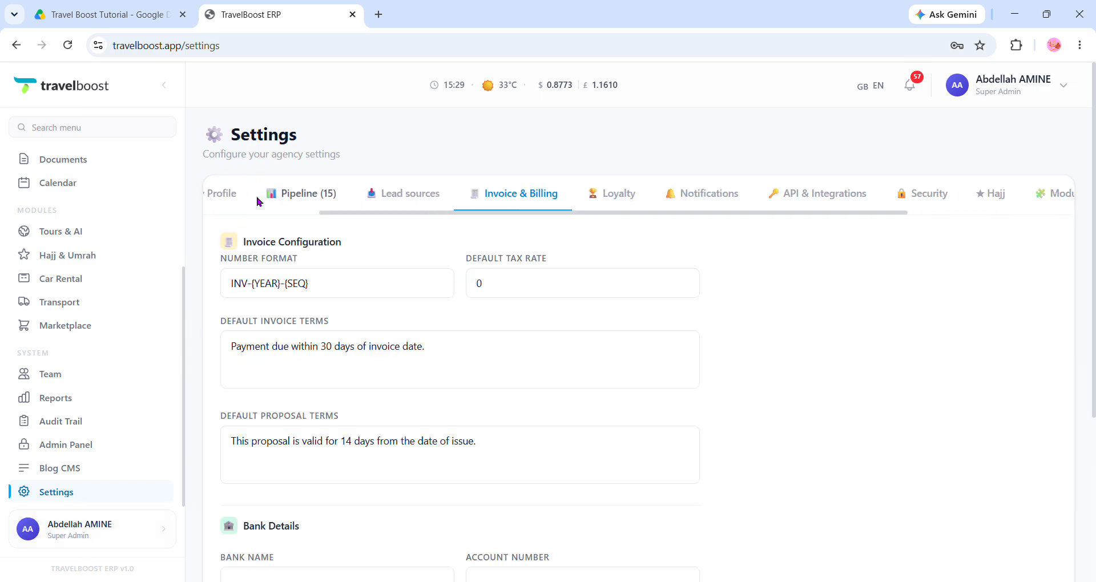
click(254, 197)
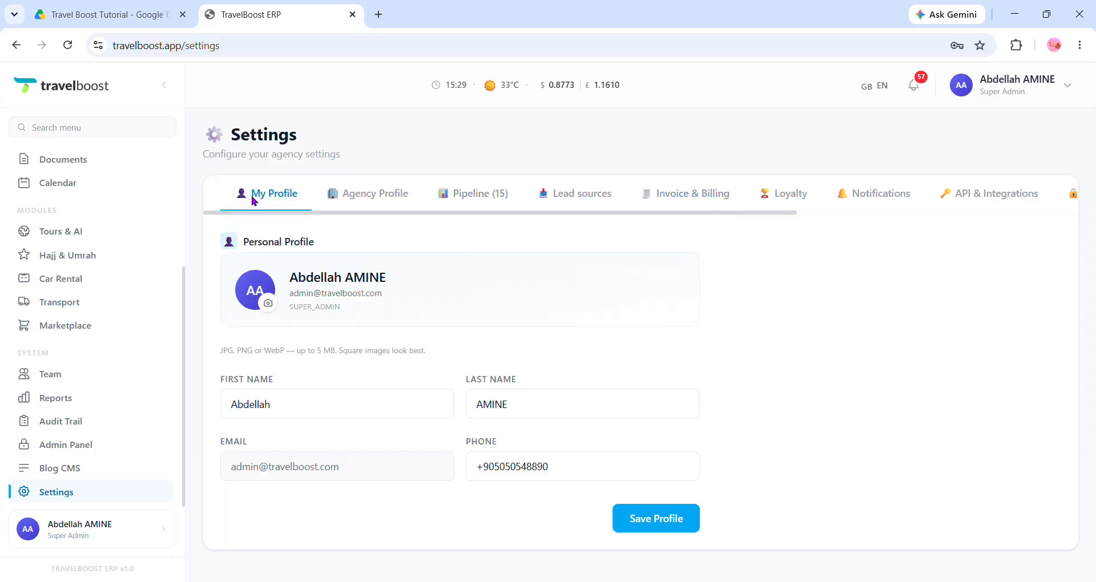